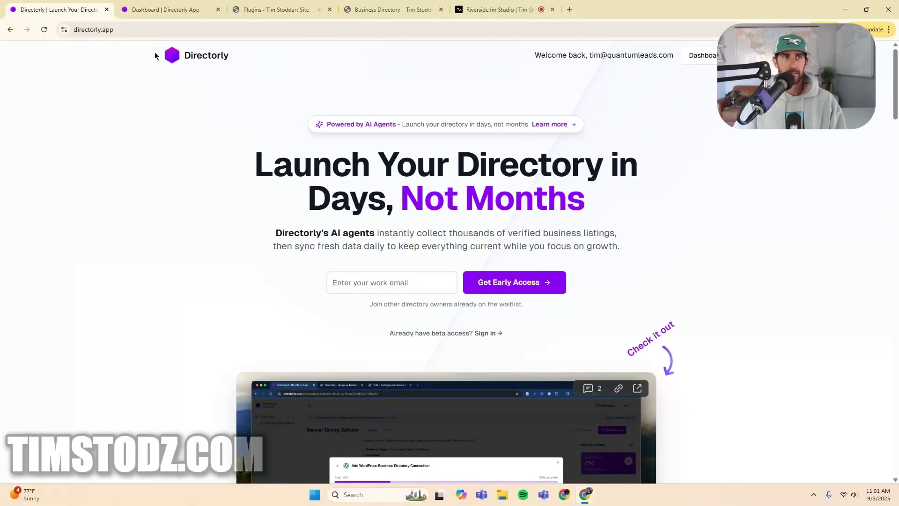
# Select the current site address and focus the work email field, dismissing its autofill suggestions.
pyautogui.click(135, 29)
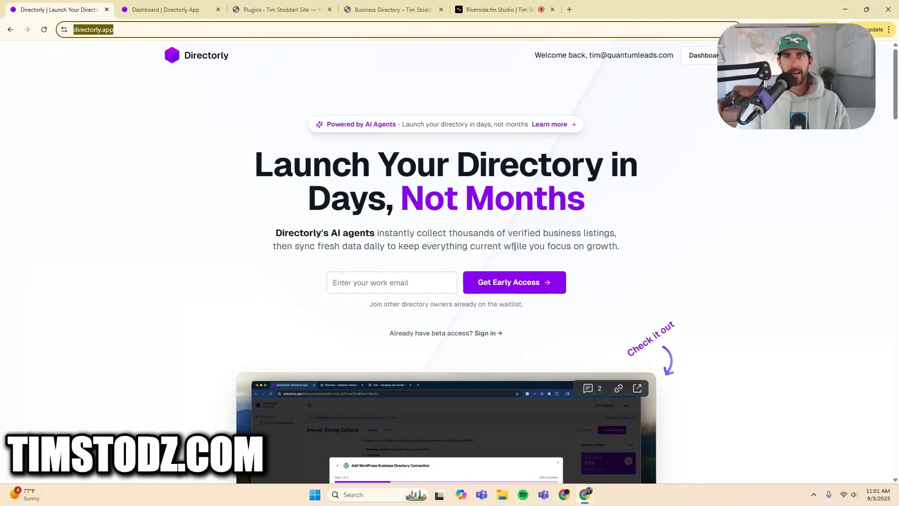
pyautogui.click(706, 207)
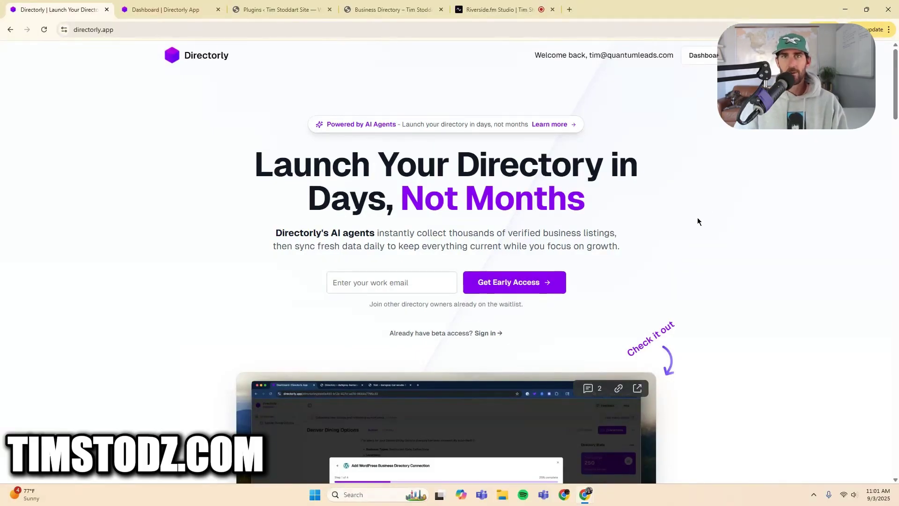
pyautogui.scroll(-4, 697, 220)
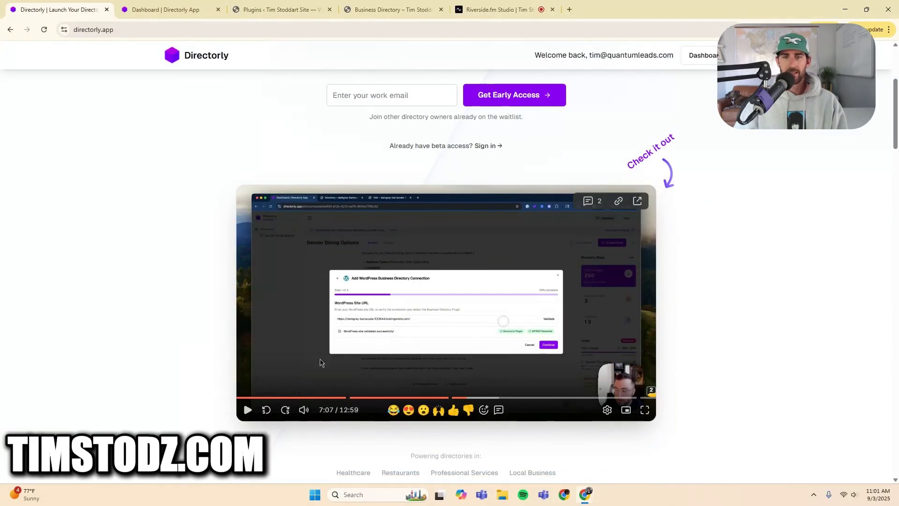
pyautogui.scroll(-4, 446, 250)
pyautogui.scroll(8, 446, 251)
pyautogui.click(416, 282)
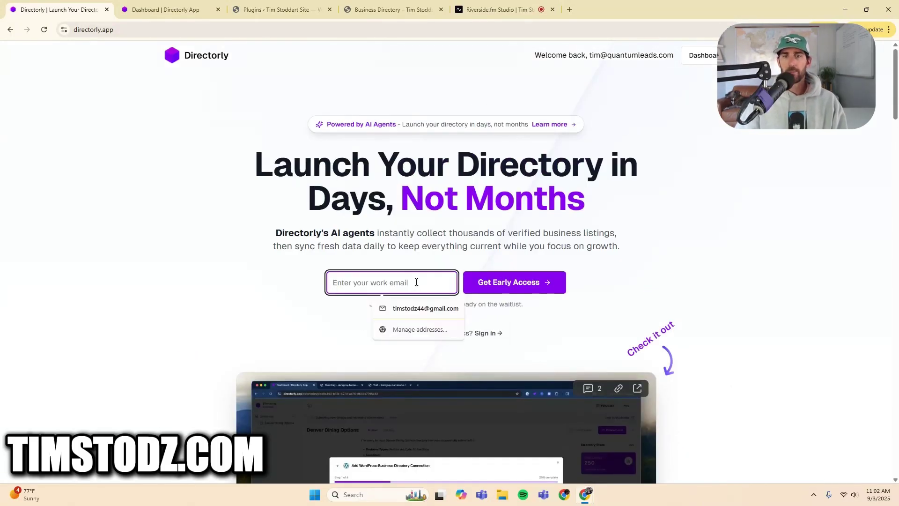
pyautogui.click(740, 232)
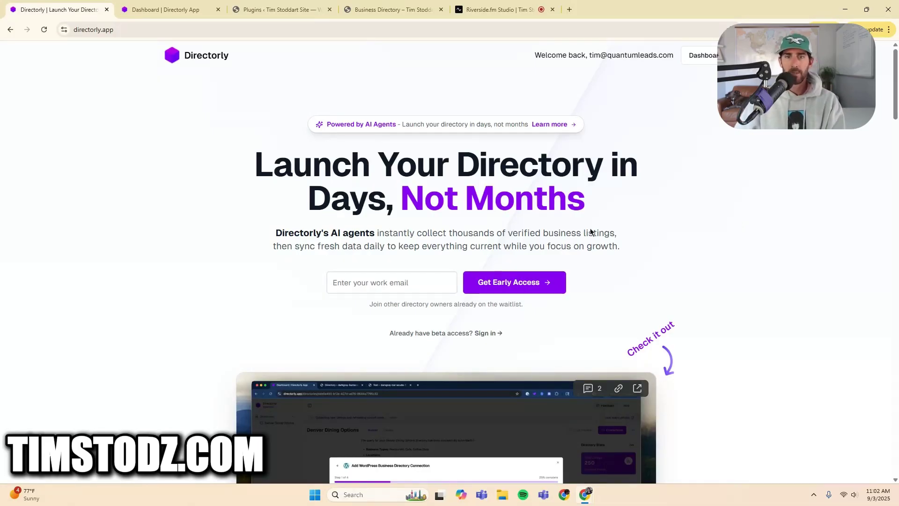
pyautogui.click(375, 289)
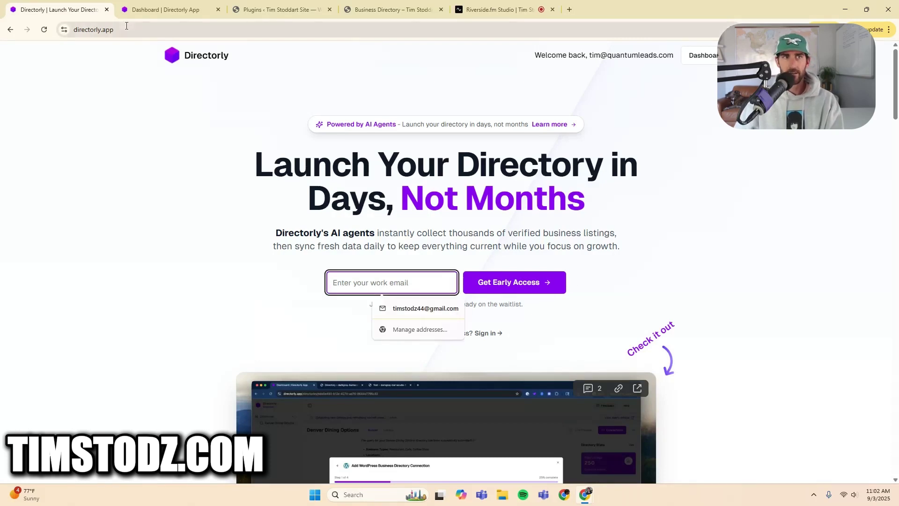
# Submit 'I am creating a stem cell clinic directory. Let start with San Francisco.' with Francisco spelled correctly.
pyautogui.click(159, 6)
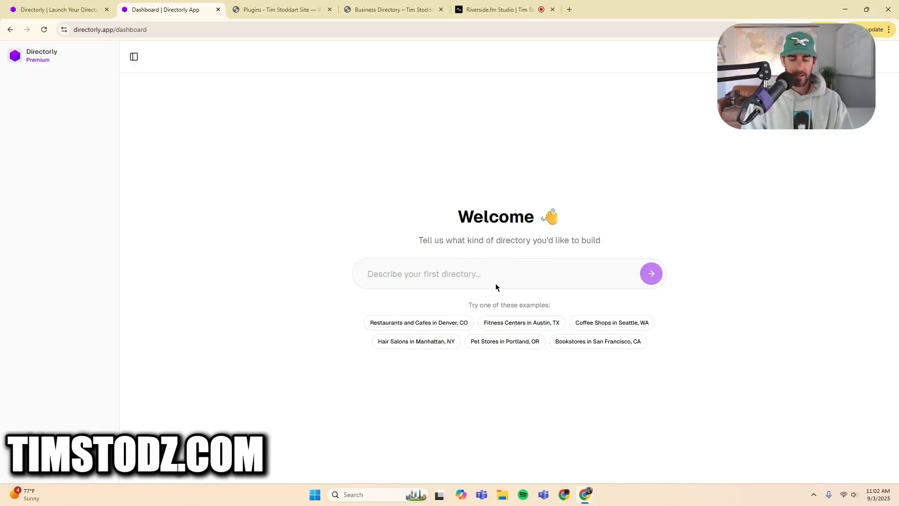
pyautogui.write('I am creating a stem cell clinic directory. Let start with San Frans')
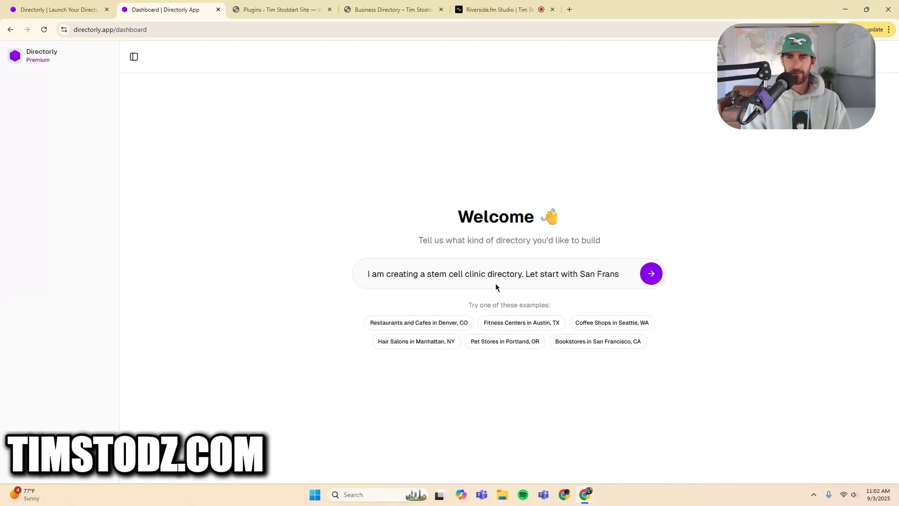
pyautogui.write('isco.')
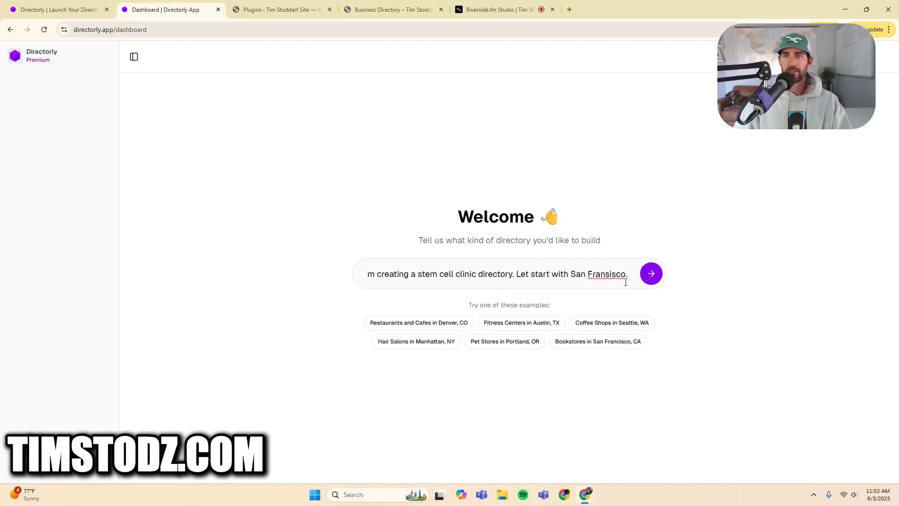
pyautogui.rightClick(612, 276)
pyautogui.click(623, 64)
pyautogui.click(652, 277)
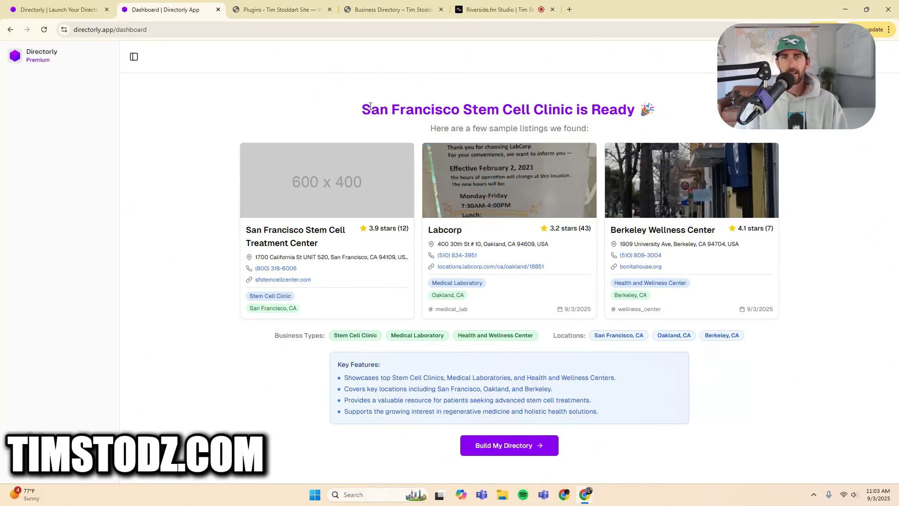
pyautogui.moveTo(362, 106); pyautogui.dragTo(614, 119)
# Build the San Francisco Stem Cell Clinic directory and read the assistant's welcome listing its business types.
pyautogui.click(515, 448)
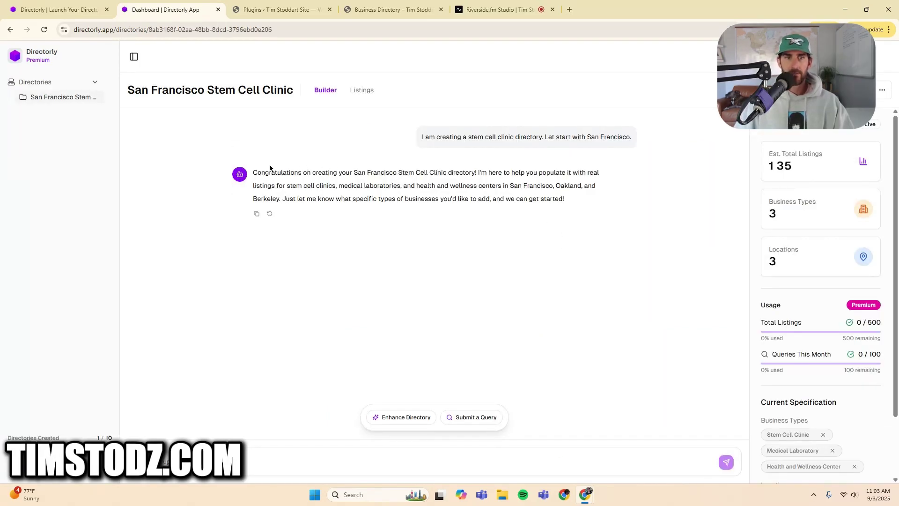
pyautogui.moveTo(257, 173); pyautogui.dragTo(476, 174)
pyautogui.click(516, 183)
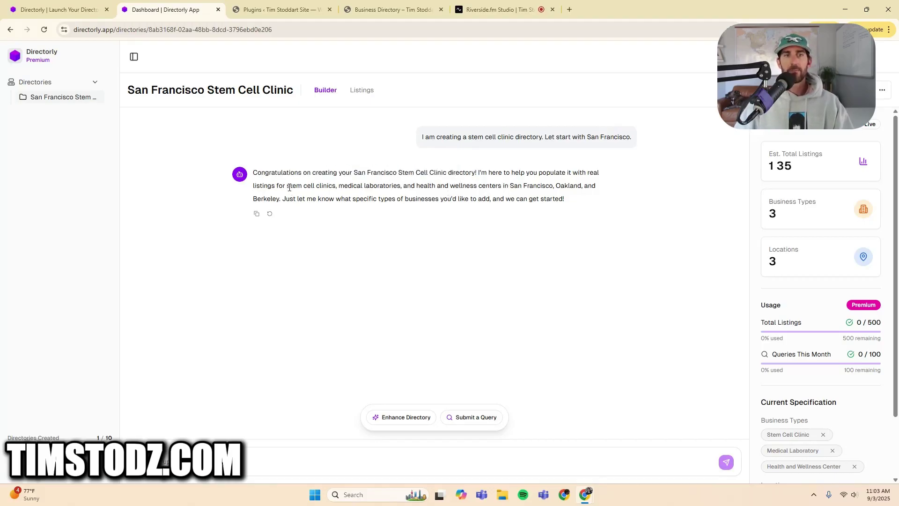
pyautogui.moveTo(287, 185); pyautogui.dragTo(505, 193)
pyautogui.click(416, 185)
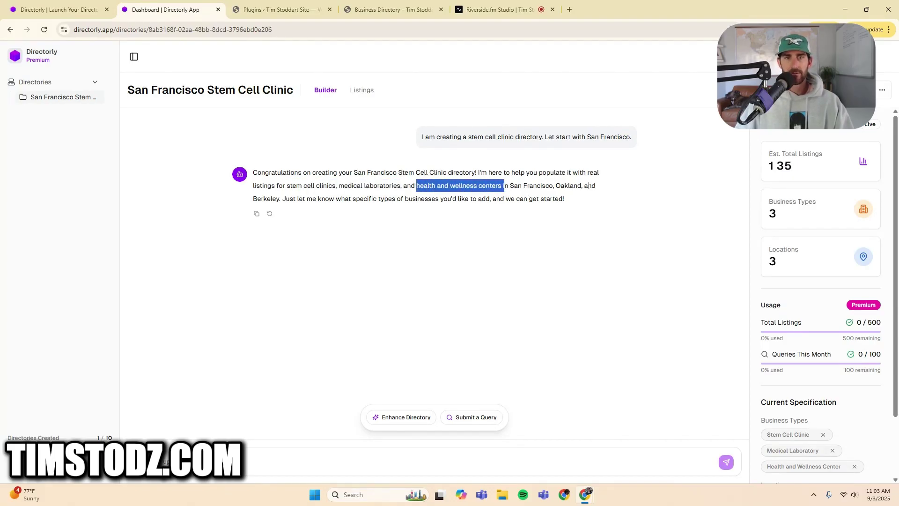
pyautogui.click(422, 229)
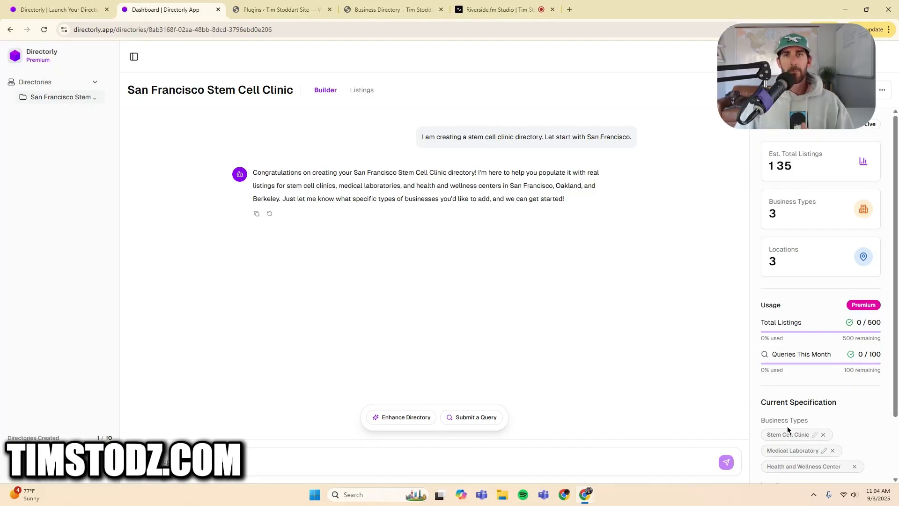
# Request enhancement suggestions and review the ten extra business types and ten Bay Area locations.
pyautogui.click(392, 419)
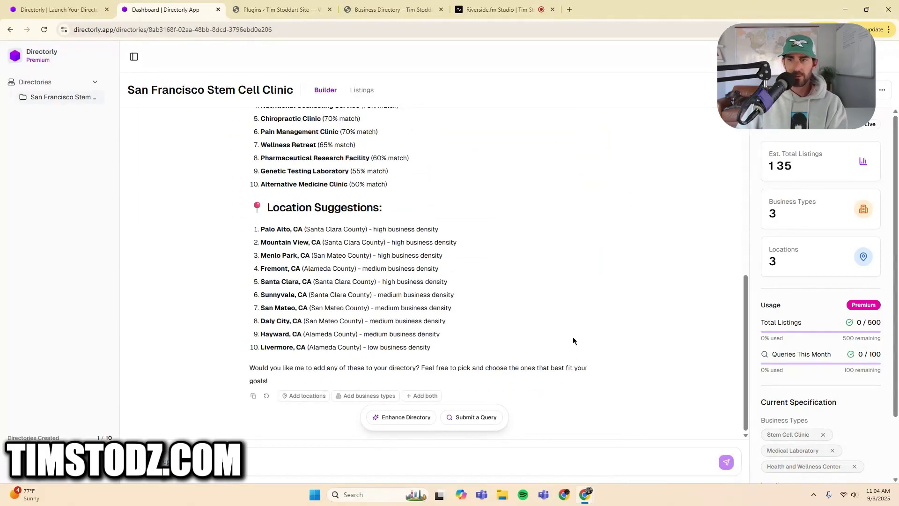
pyautogui.scroll(4, 576, 339)
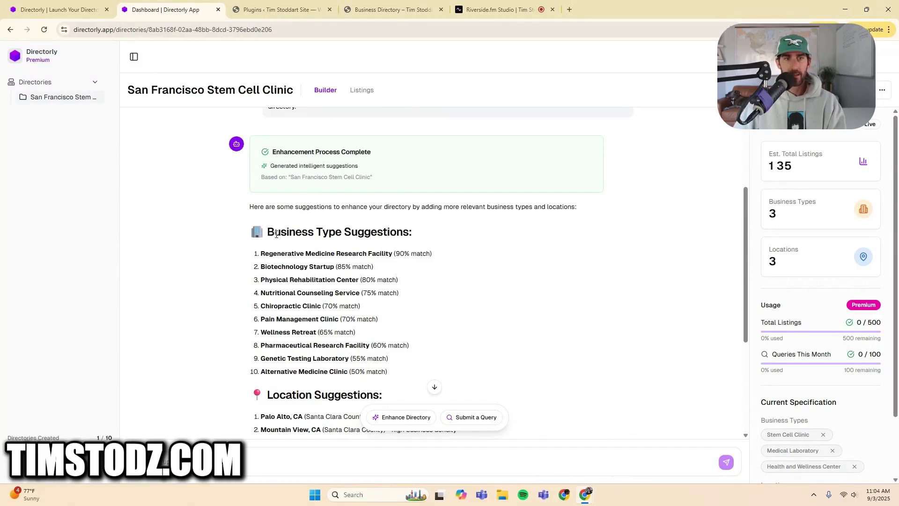
pyautogui.moveTo(267, 228); pyautogui.dragTo(428, 372)
pyautogui.click(515, 315)
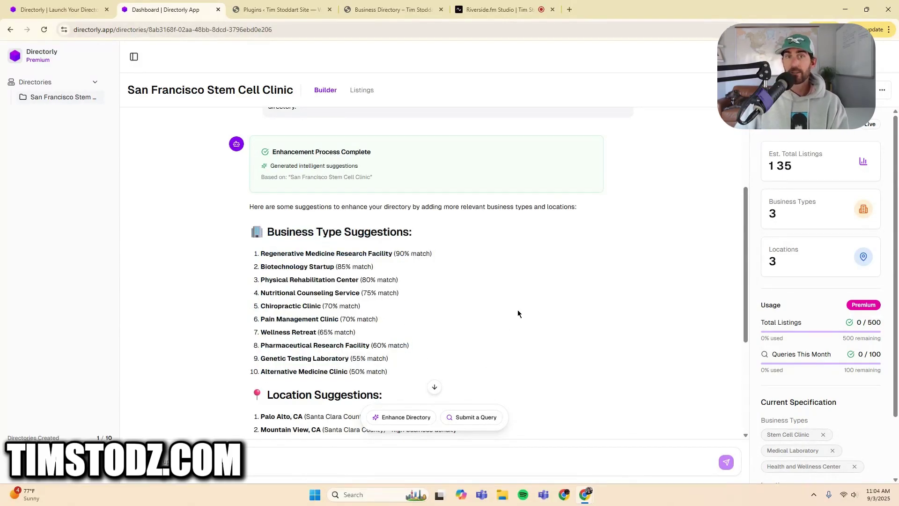
pyautogui.scroll(-1, 517, 312)
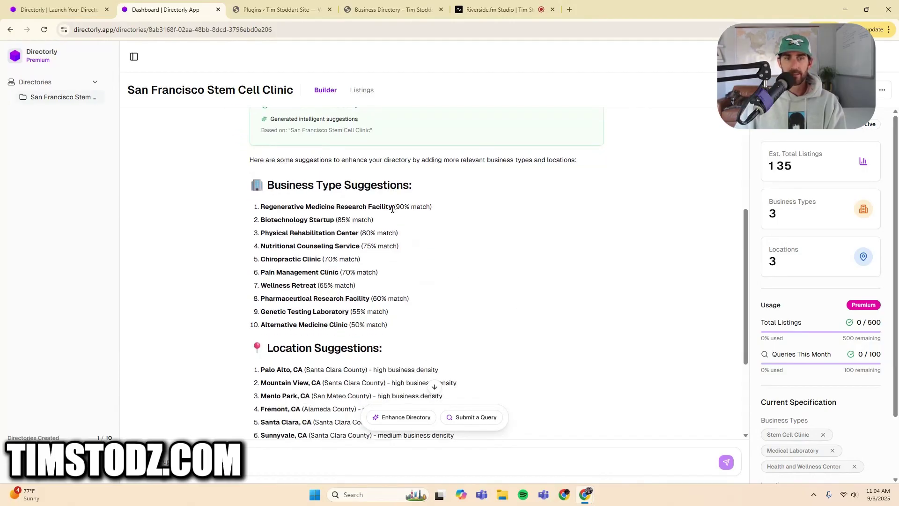
pyautogui.scroll(-3, 392, 210)
pyautogui.moveTo(267, 207); pyautogui.dragTo(459, 351)
pyautogui.click(519, 324)
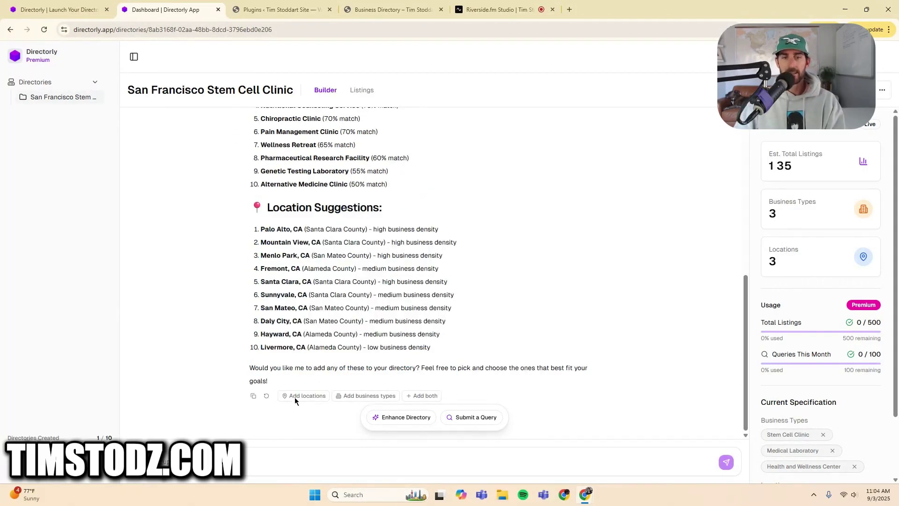
pyautogui.click(354, 395)
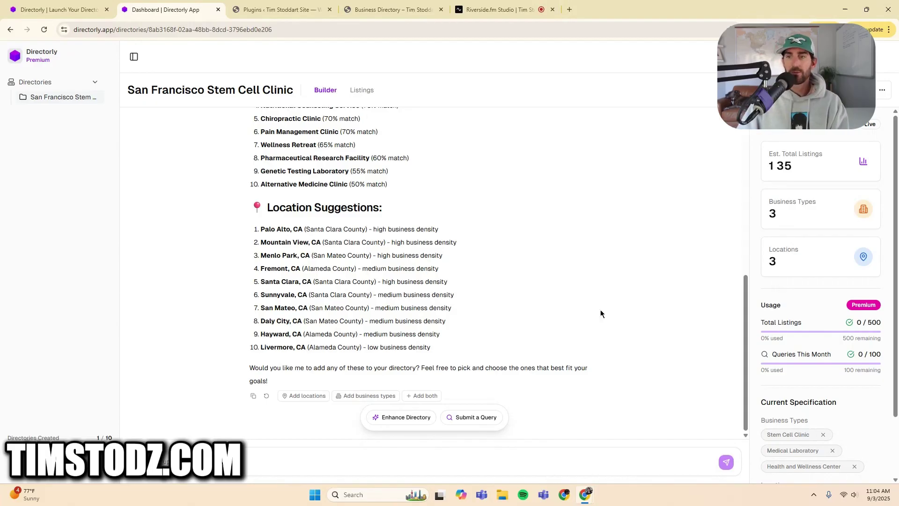
# Remove Health and Wellness Center, Oakland, CA and Berkeley, CA from the Current Specification.
pyautogui.scroll(-2, 843, 375)
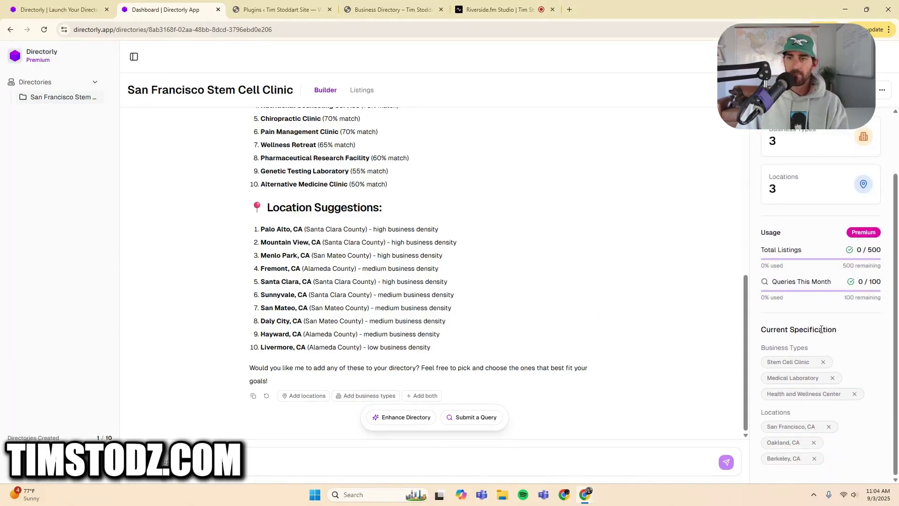
pyautogui.moveTo(845, 336); pyautogui.dragTo(758, 340)
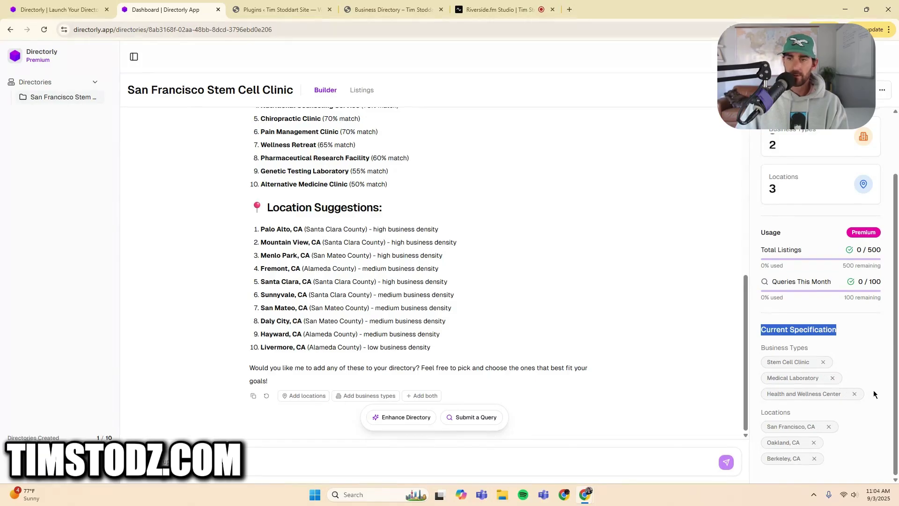
pyautogui.click(855, 395)
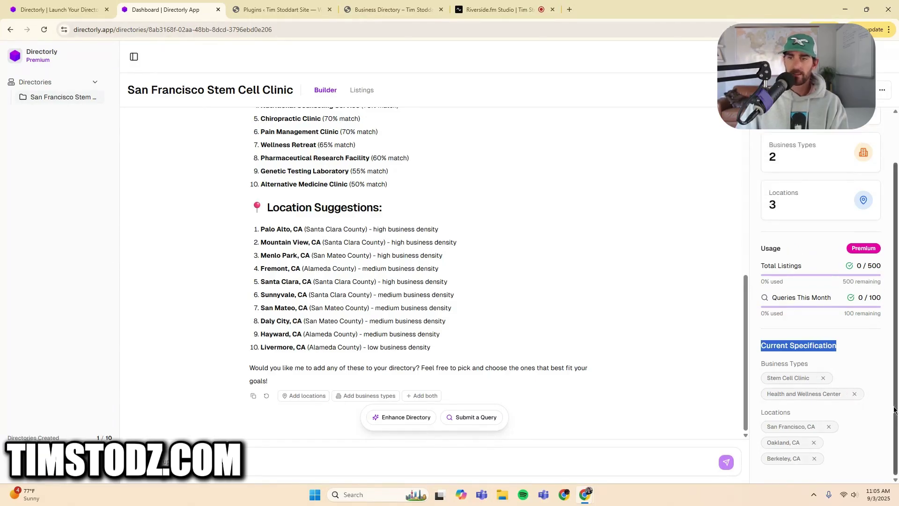
pyautogui.click(815, 445)
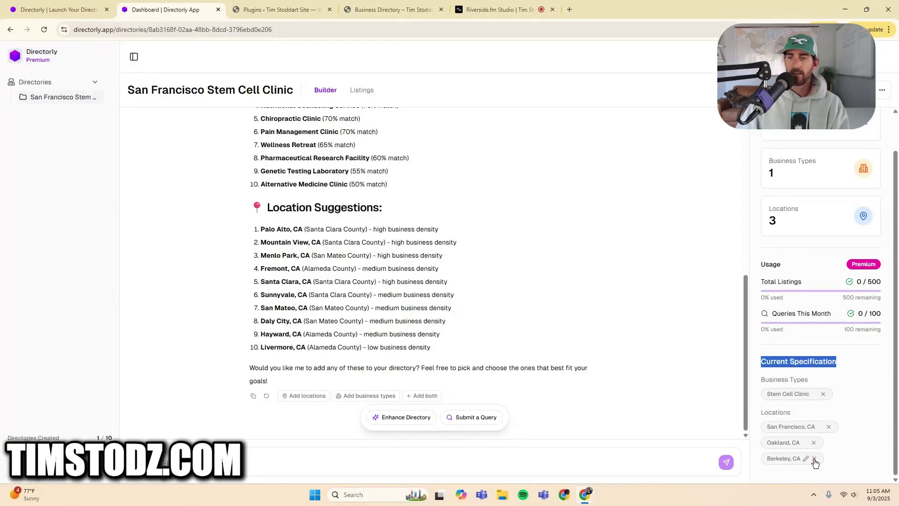
pyautogui.click(814, 459)
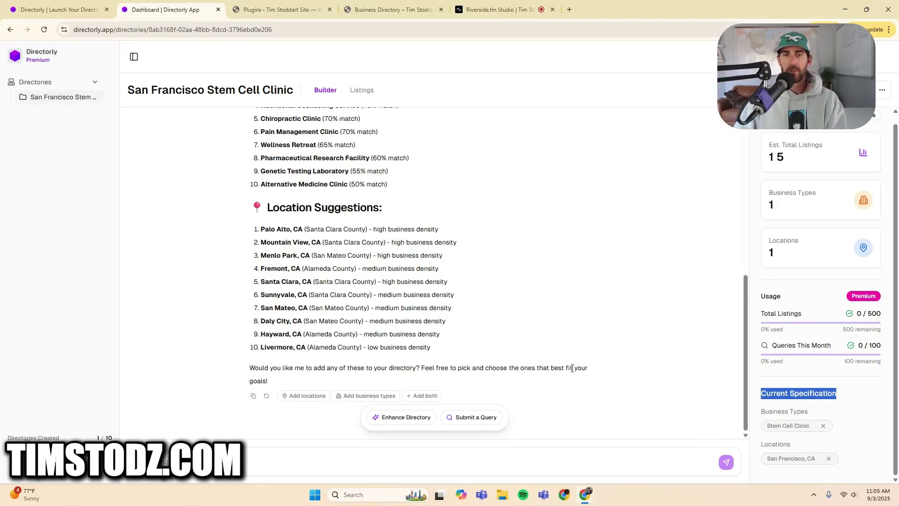
# Submit the listings query for Stem Cell Clinic in San Francisco, CA and check its progress.
pyautogui.click(478, 423)
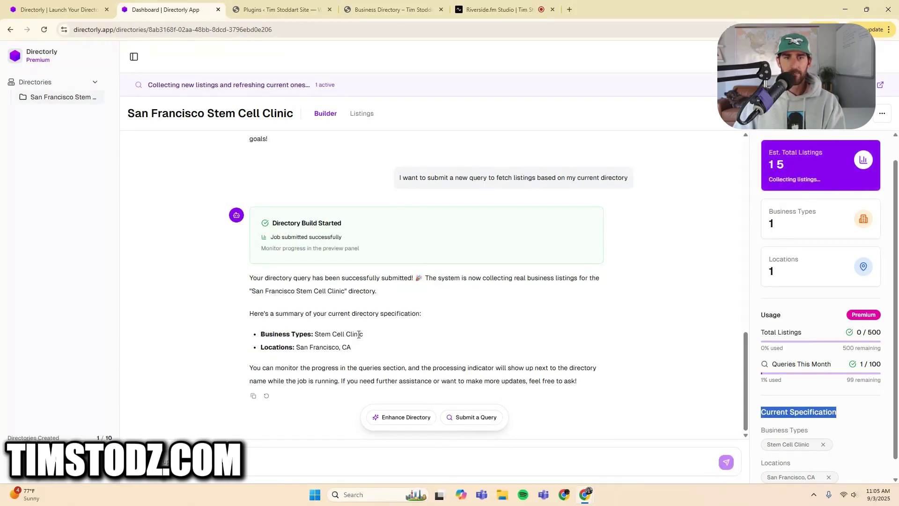
pyautogui.moveTo(366, 336); pyautogui.dragTo(293, 347)
pyautogui.click(379, 355)
pyautogui.scroll(-1, 844, 388)
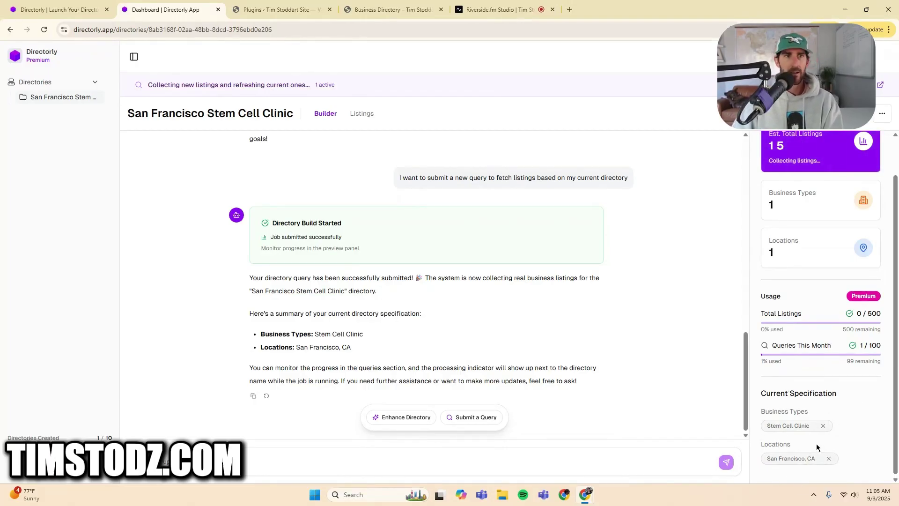
pyautogui.scroll(1, 819, 447)
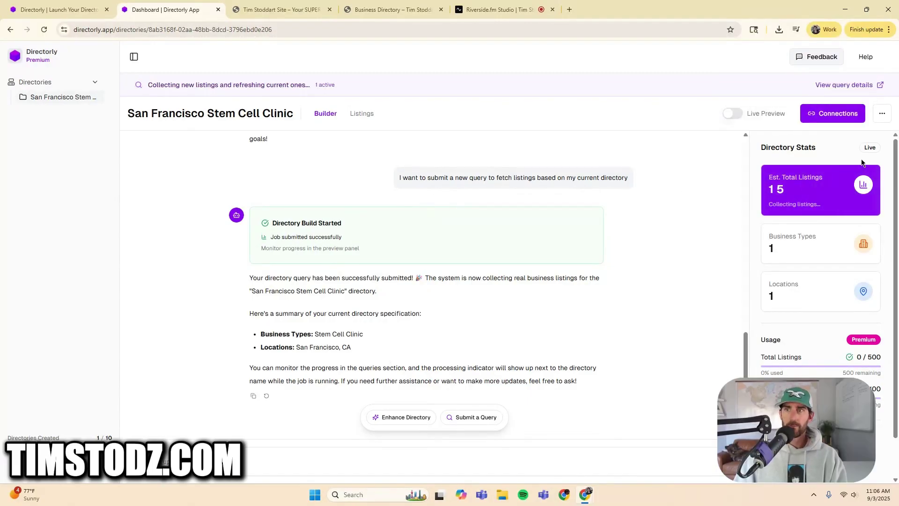
# Choose WordPress Business Directory as a new platform connection from Connections.
pyautogui.click(833, 120)
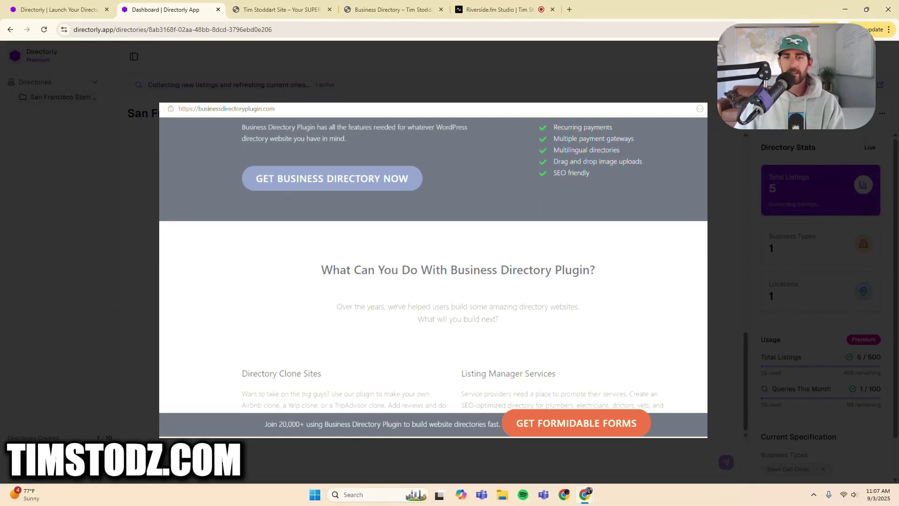
pyautogui.click(539, 367)
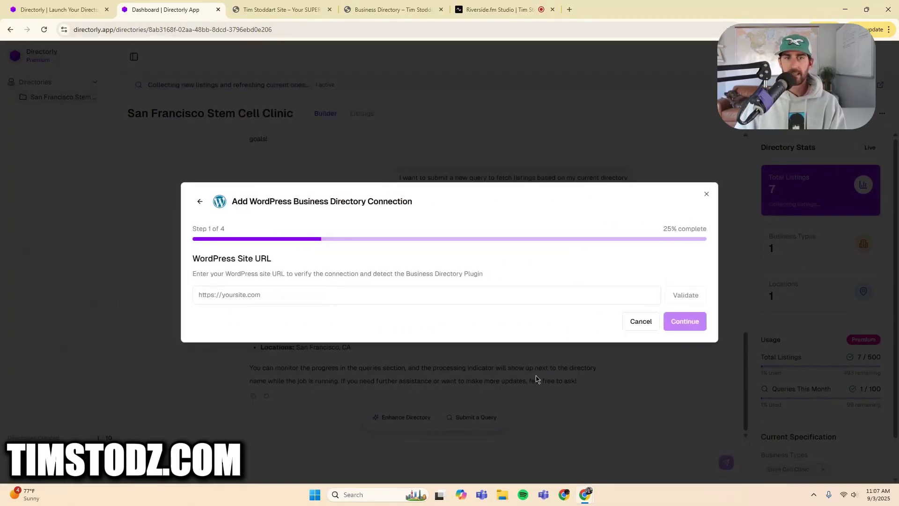
# Check the WordPress Business Directory page and its directory shortcode, then return to Directorly.
pyautogui.click(290, 10)
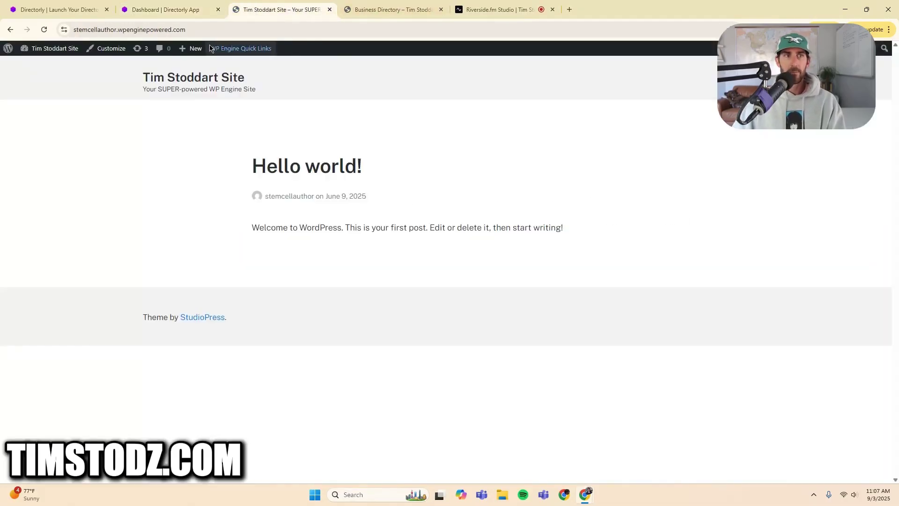
pyautogui.click(60, 24)
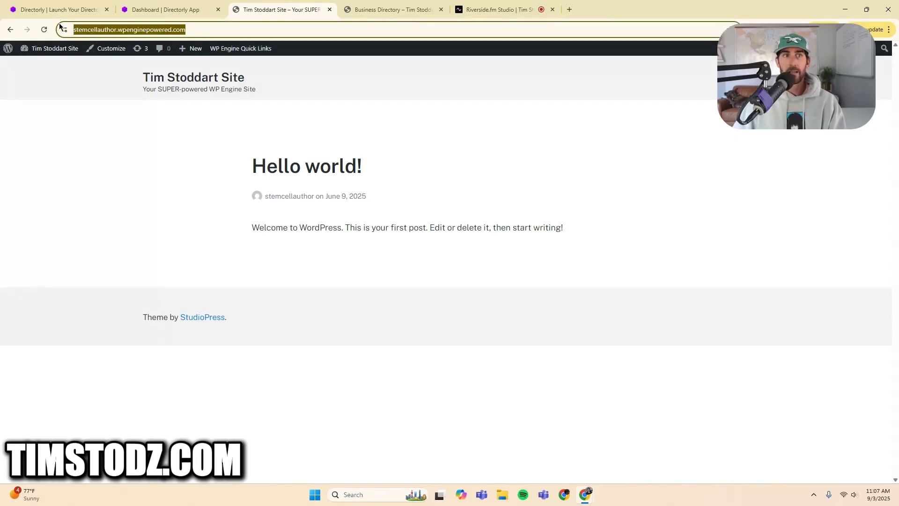
pyautogui.click(206, 29)
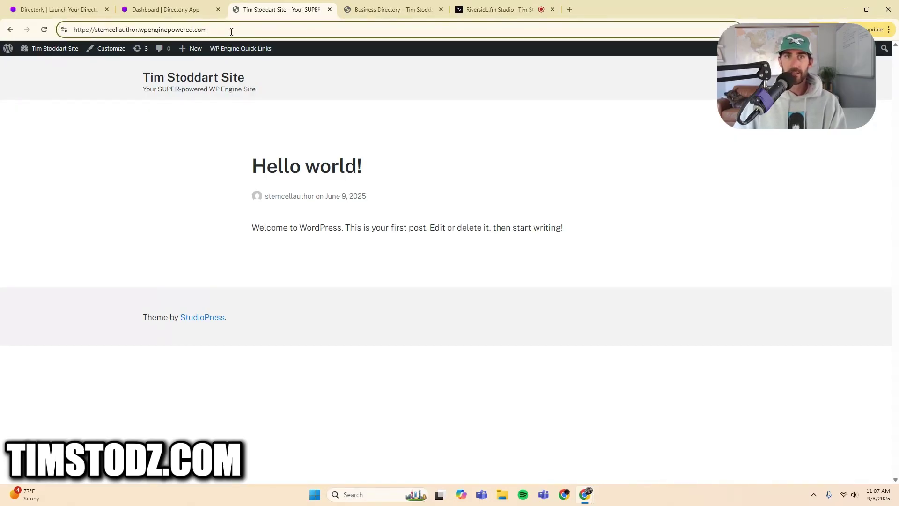
pyautogui.click(378, 14)
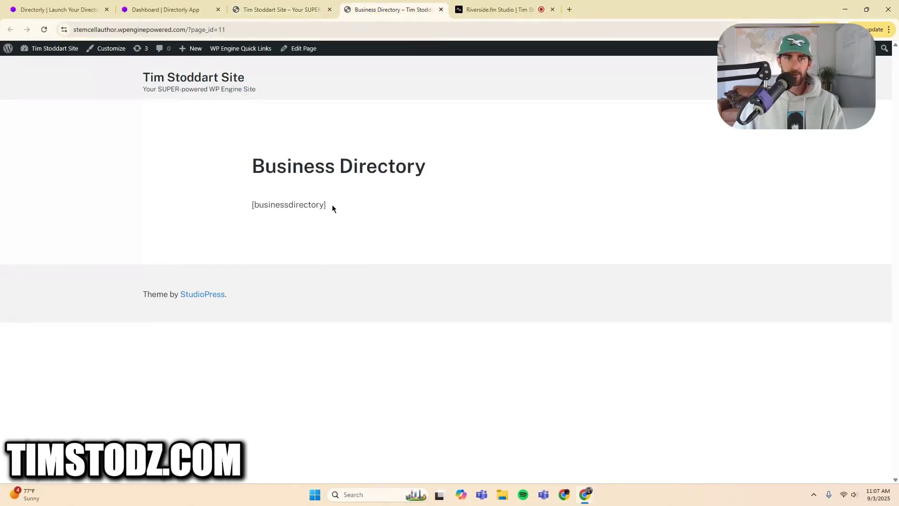
pyautogui.moveTo(333, 208); pyautogui.dragTo(223, 200)
pyautogui.click(268, 204)
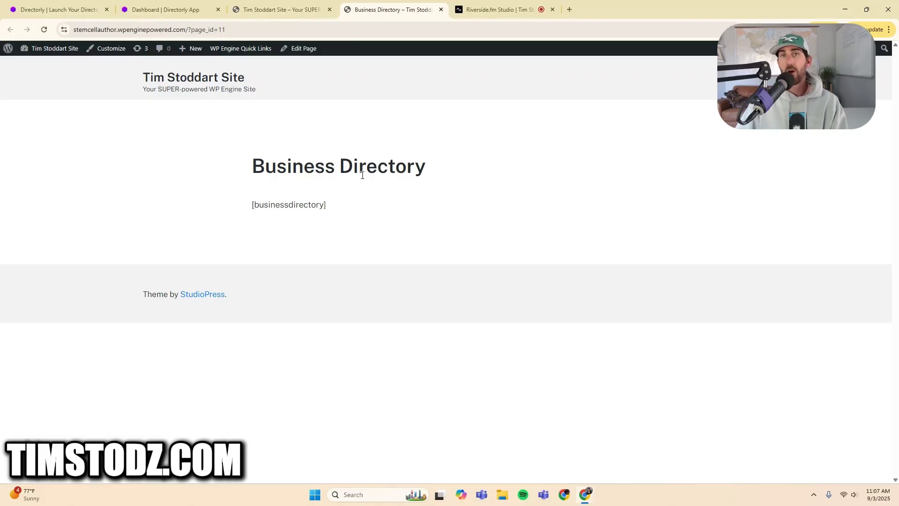
pyautogui.click(180, 11)
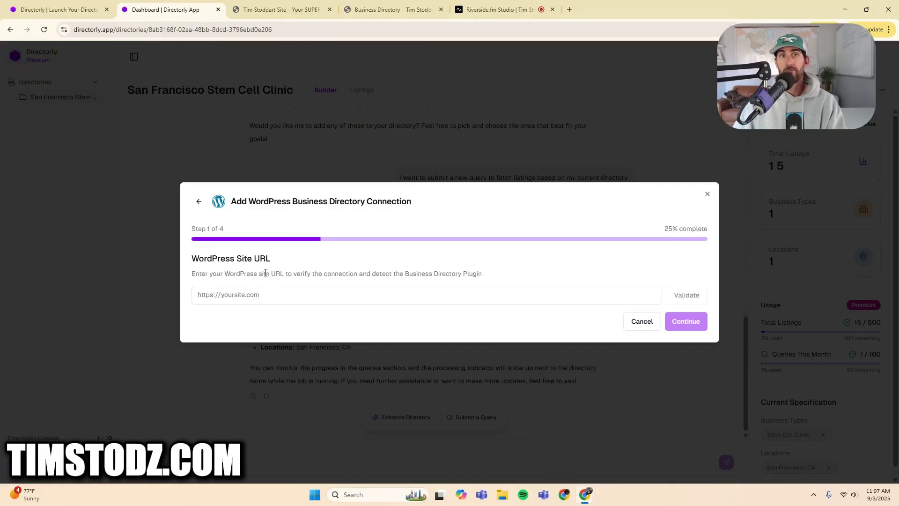
# Paste the WordPress site's full address into the WordPress Site URL field and validate it.
pyautogui.click(286, 10)
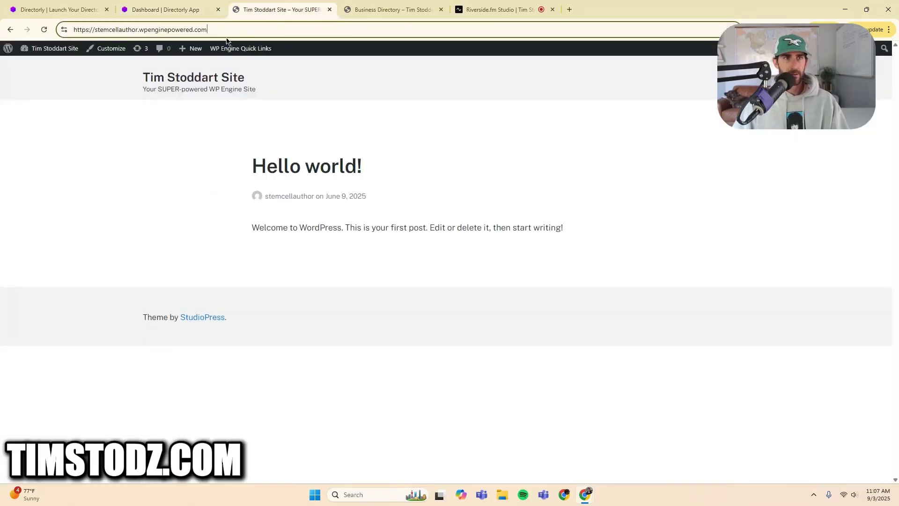
pyautogui.moveTo(226, 39); pyautogui.dragTo(32, 37)
pyautogui.hotkey('ctrl', 'c')
pyautogui.click(137, 5)
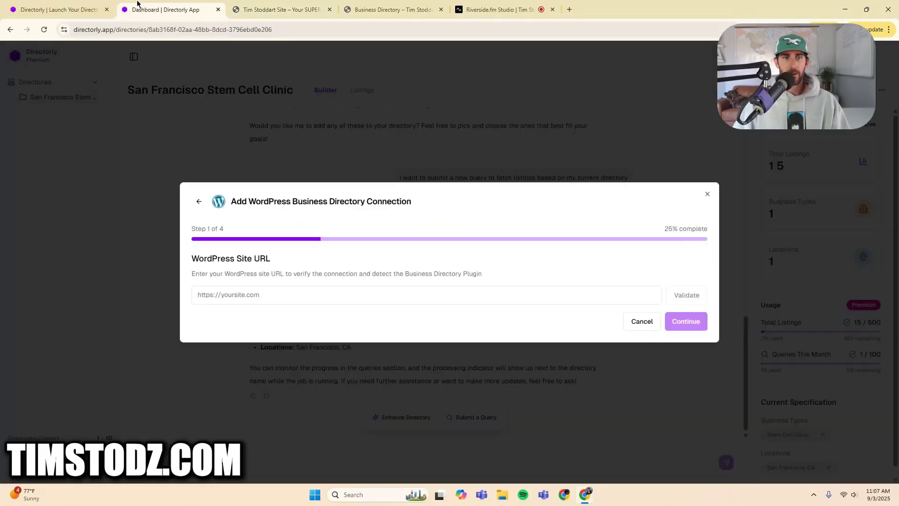
pyautogui.click(233, 299)
pyautogui.hotkey('ctrl', 'v')
pyautogui.click(687, 295)
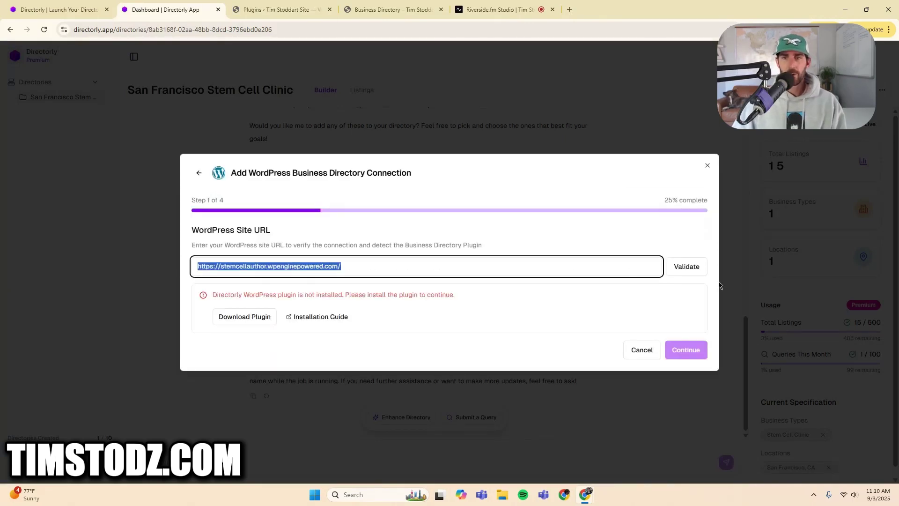
pyautogui.click(692, 273)
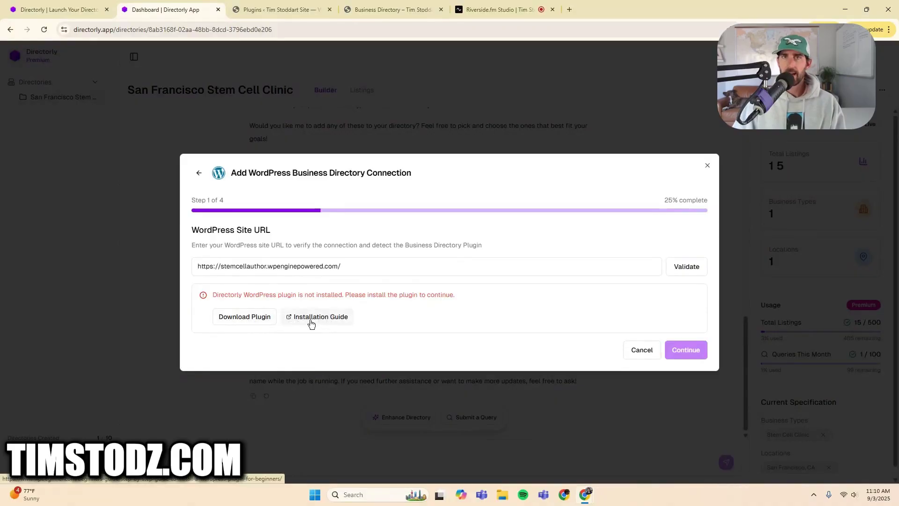
# Download the Directorly plugin and install its directorly-wp-plugin (1) zip through WordPress Upload Plugin.
pyautogui.click(244, 317)
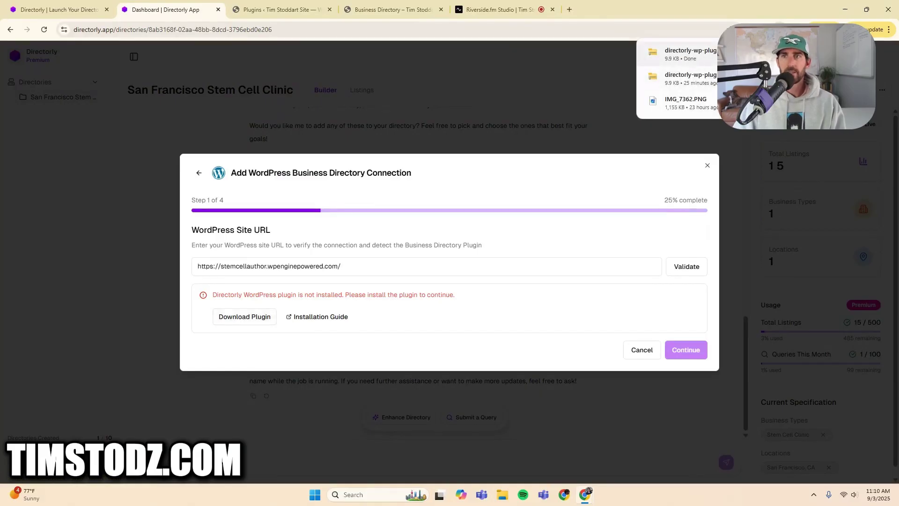
pyautogui.click(281, 9)
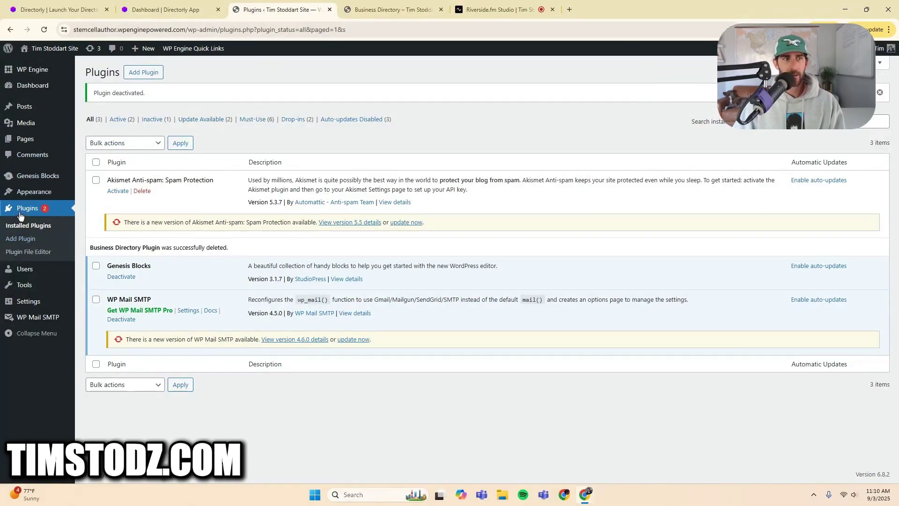
pyautogui.click(150, 75)
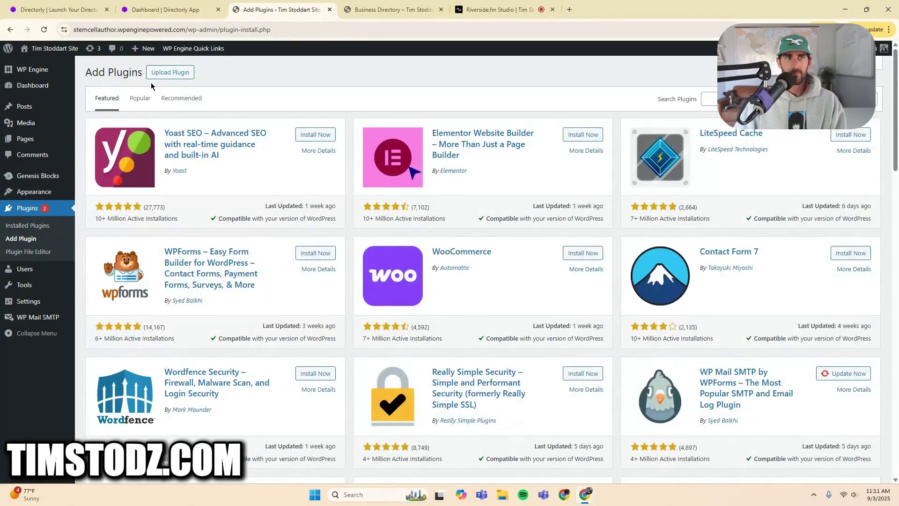
pyautogui.click(174, 75)
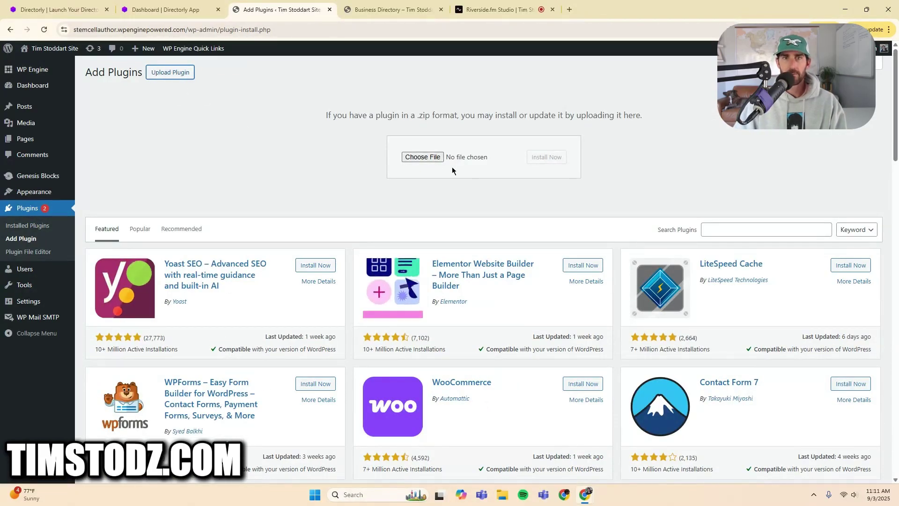
pyautogui.click(421, 157)
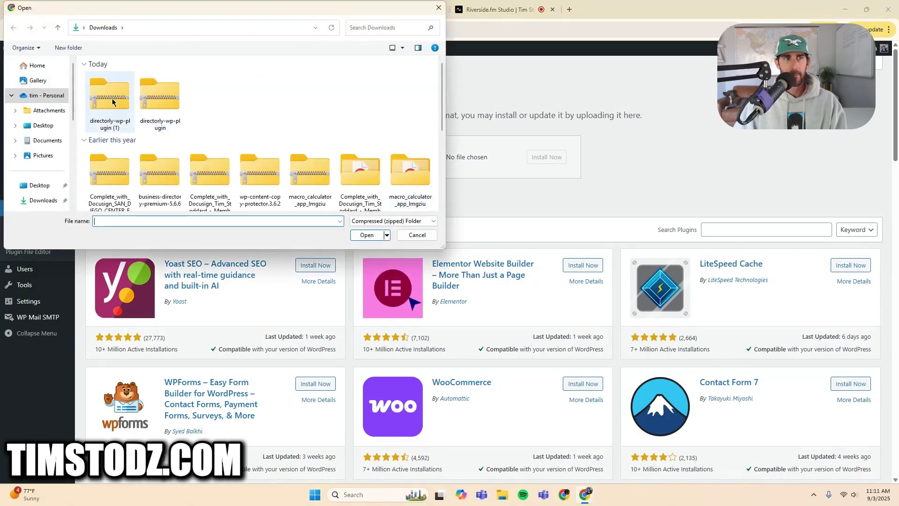
pyautogui.click(114, 102)
pyautogui.click(368, 235)
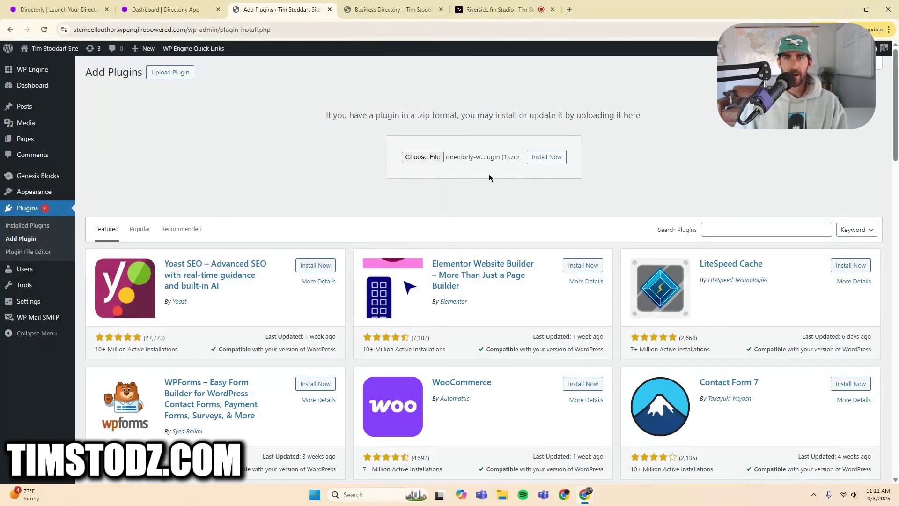
pyautogui.click(550, 158)
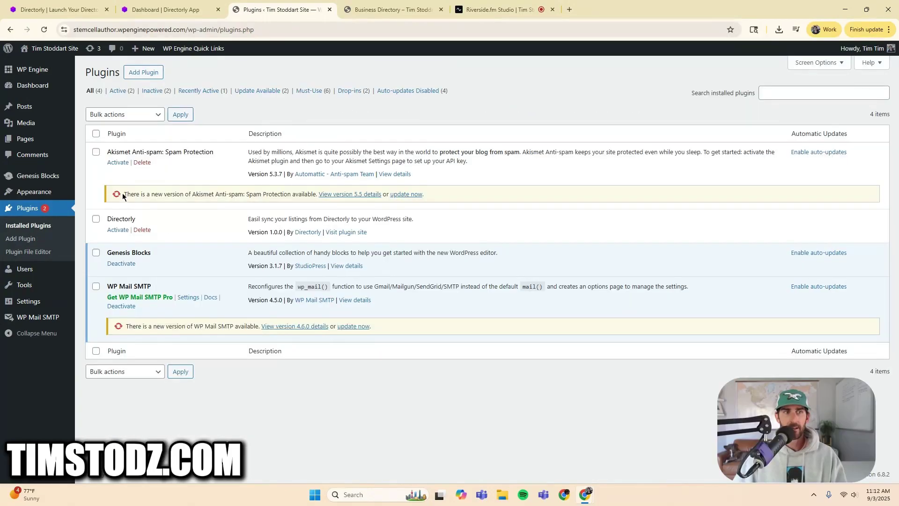
# Activate the Directorly plugin and read the warning that it requires the Business Directory Plugin.
pyautogui.click(118, 229)
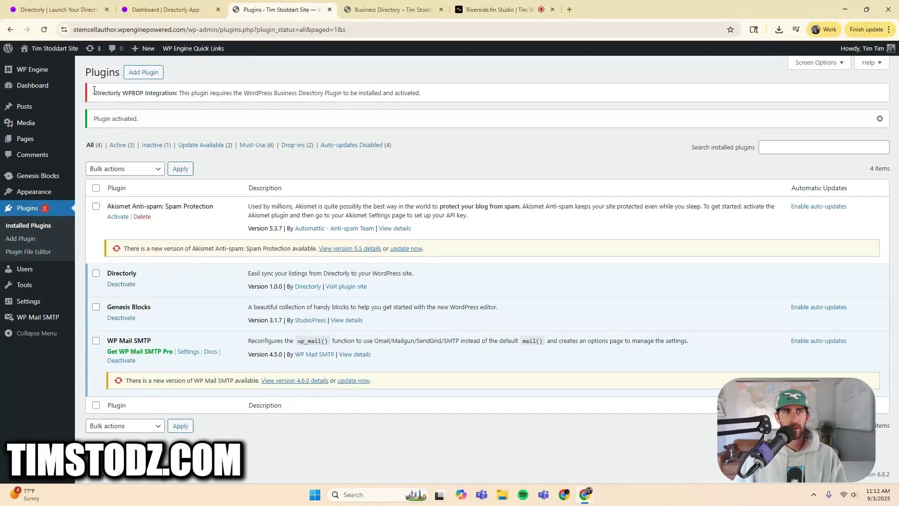
pyautogui.moveTo(93, 90); pyautogui.dragTo(435, 99)
pyautogui.click(125, 89)
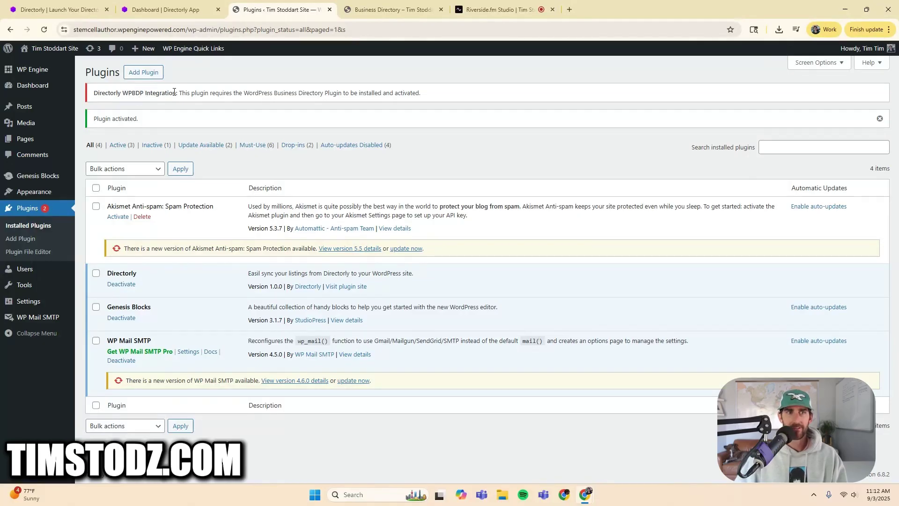
pyautogui.moveTo(188, 94); pyautogui.dragTo(217, 96)
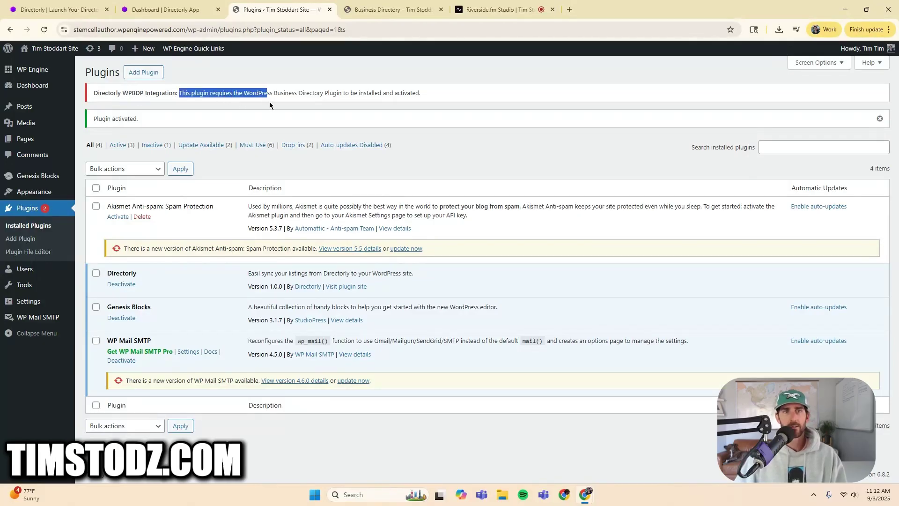
pyautogui.moveTo(290, 95); pyautogui.dragTo(351, 94)
pyautogui.click(383, 91)
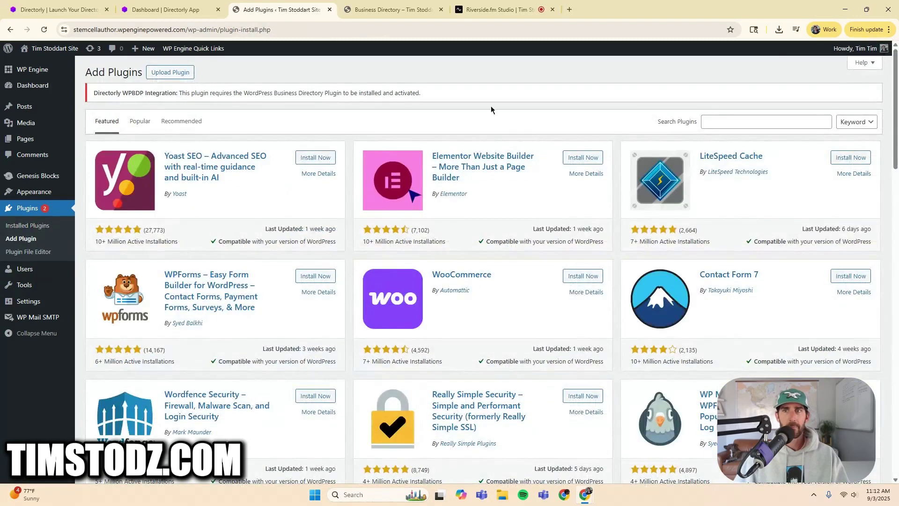
# Install and activate Strategy11's Business Directory Plugin 6.4.17 so it runs alongside Directorly.
pyautogui.click(734, 122)
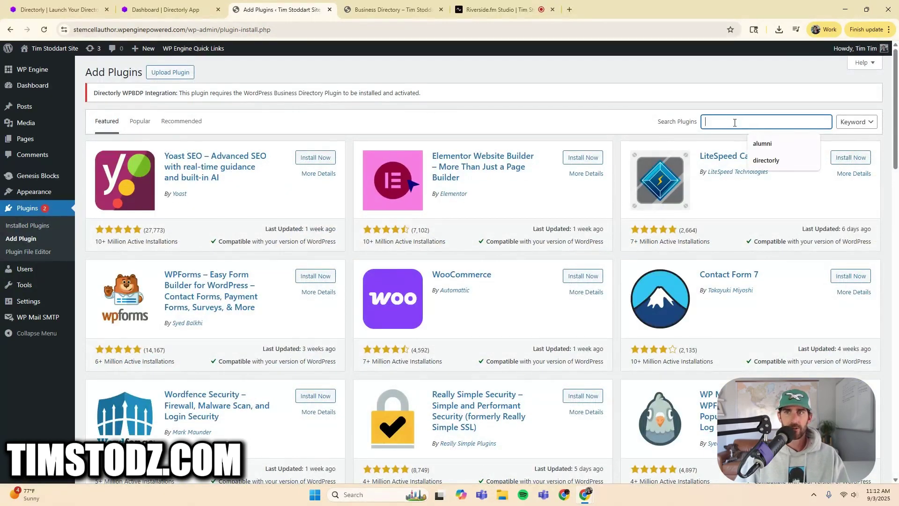
pyautogui.write('Business Directory Plugin')
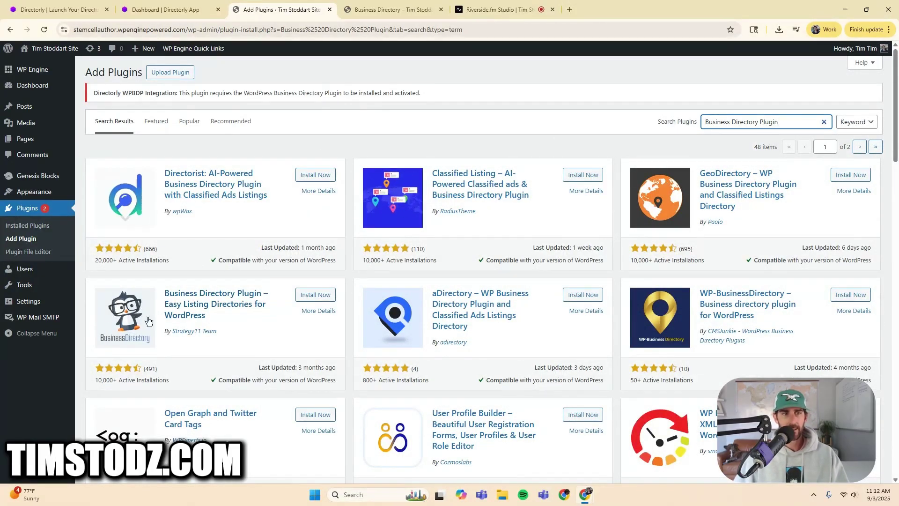
pyautogui.click(312, 295)
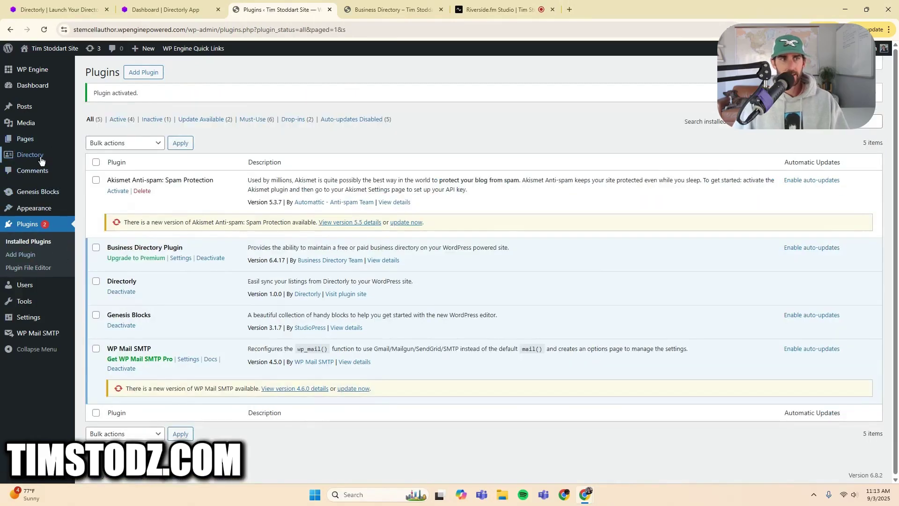
pyautogui.moveTo(23, 159)
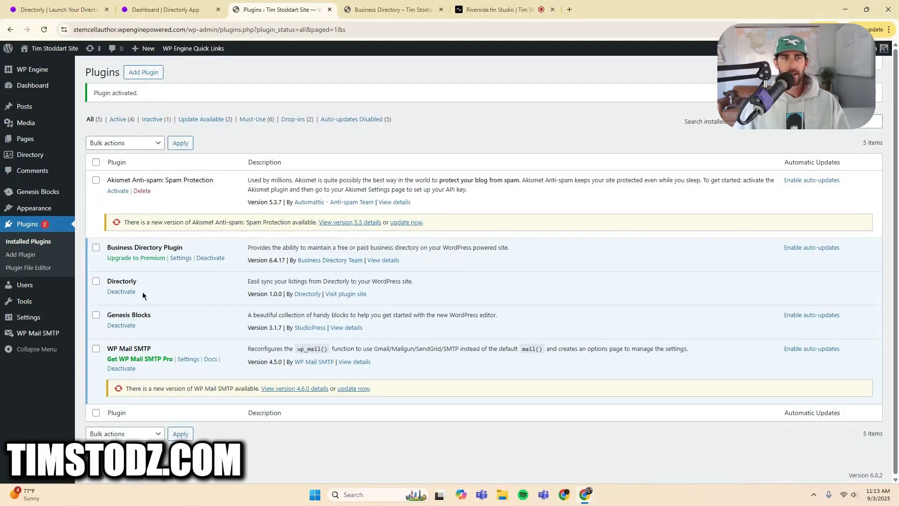
pyautogui.moveTo(141, 291); pyautogui.dragTo(106, 282)
pyautogui.click(168, 291)
pyautogui.moveTo(226, 262); pyautogui.dragTo(105, 248)
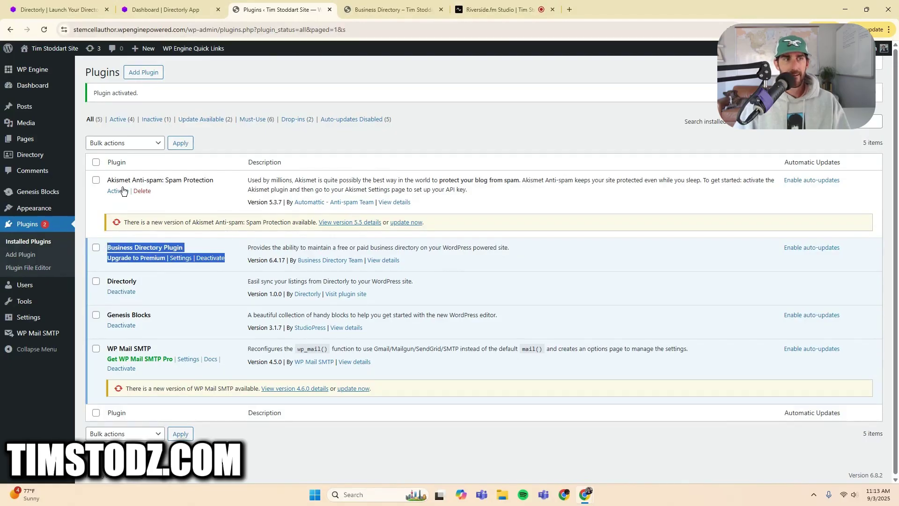
# Check that the Directory's Listings, Categories and Tags pages are still empty.
pyautogui.click(31, 154)
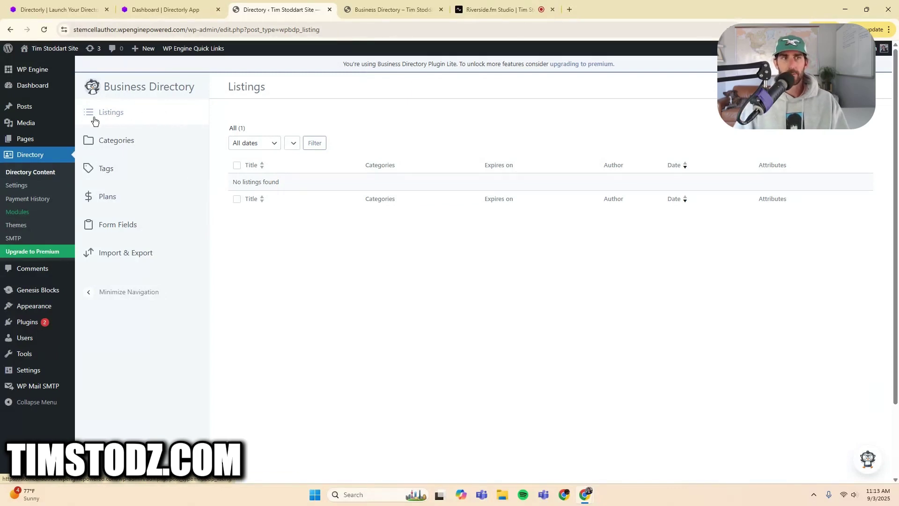
pyautogui.click(130, 142)
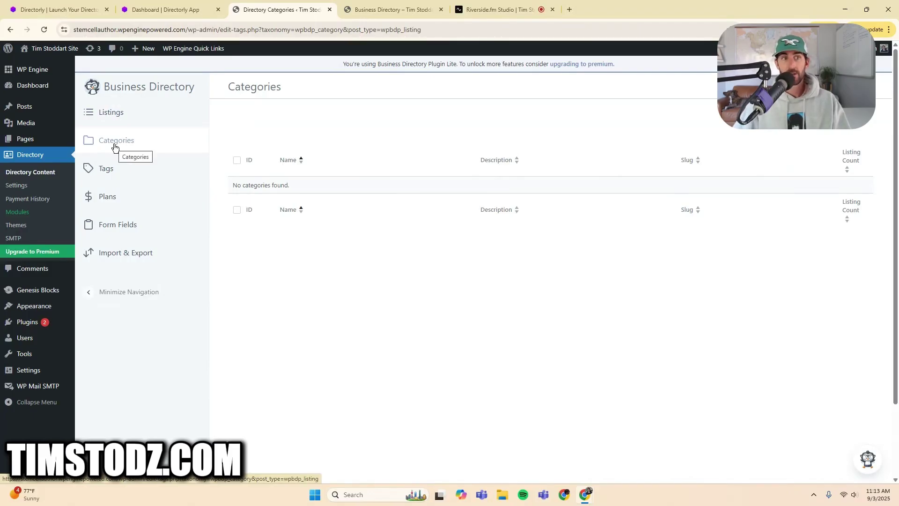
pyautogui.click(122, 174)
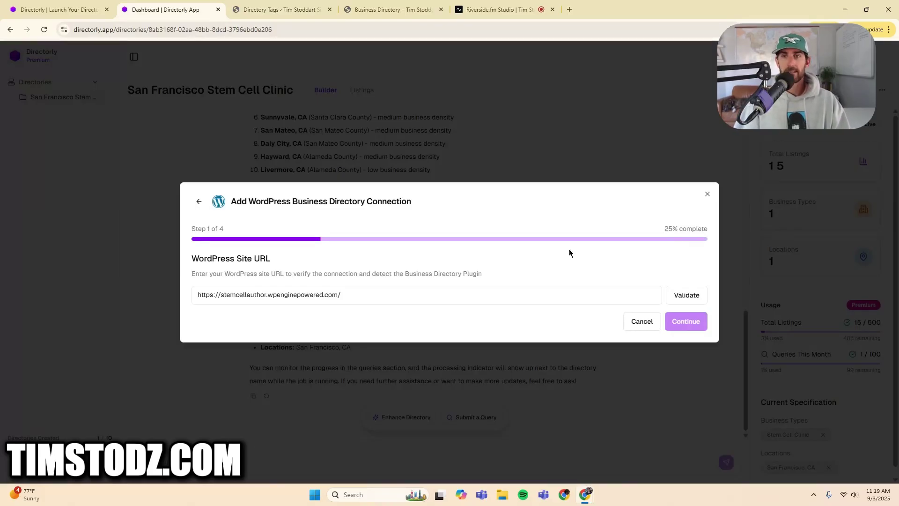
# Revalidate the WordPress site URL and continue to Step 2, WordPress Authentication.
pyautogui.click(687, 295)
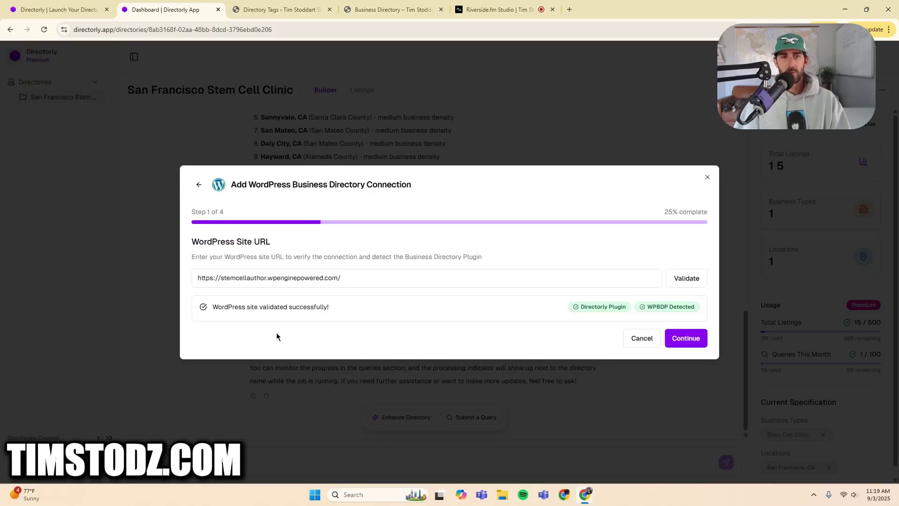
pyautogui.moveTo(212, 309); pyautogui.dragTo(330, 310)
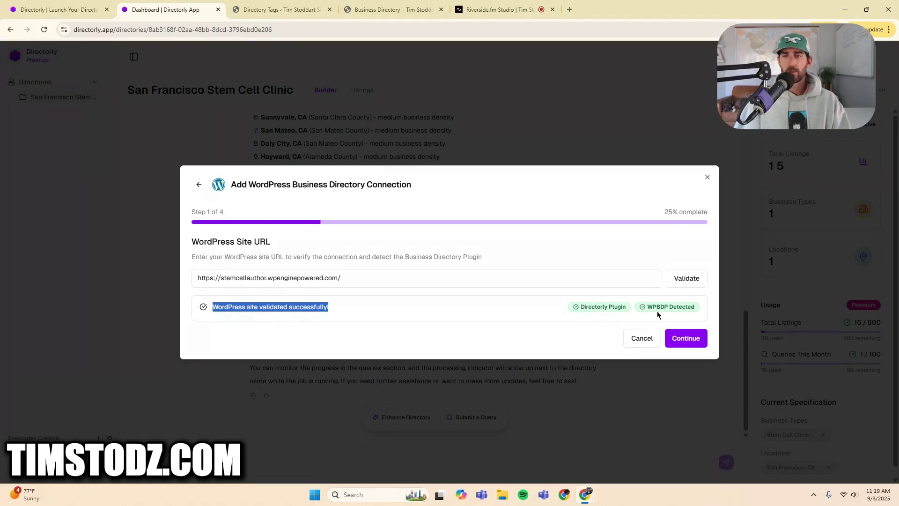
pyautogui.click(686, 338)
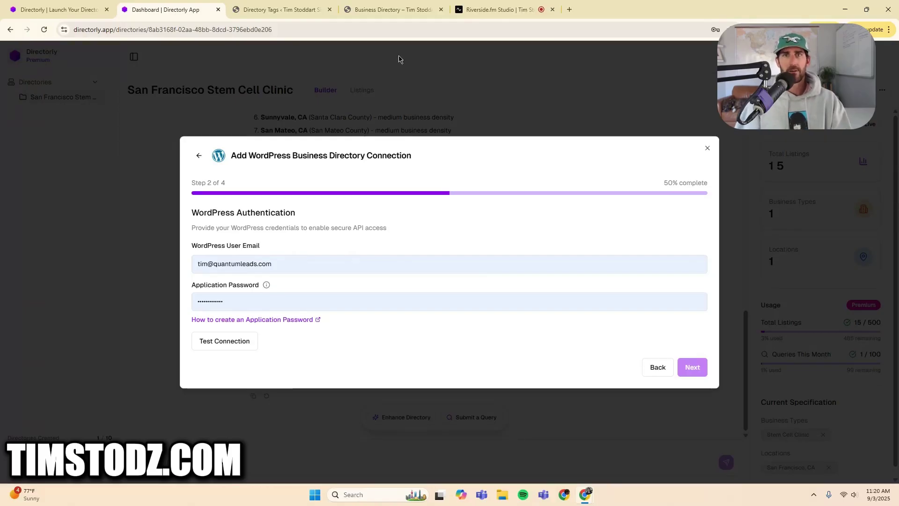
# Open the connecting user's WordPress profile and compare it with the user email entered in Directorly.
pyautogui.click(274, 14)
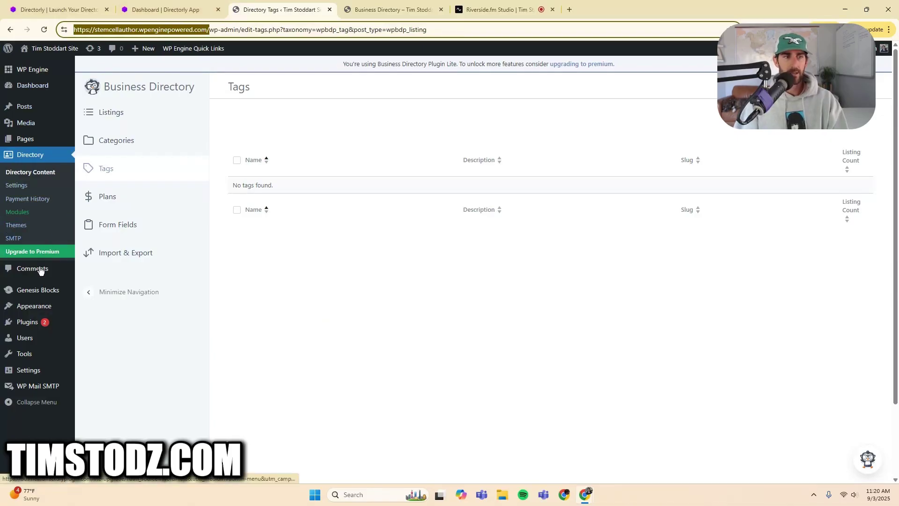
pyautogui.click(30, 342)
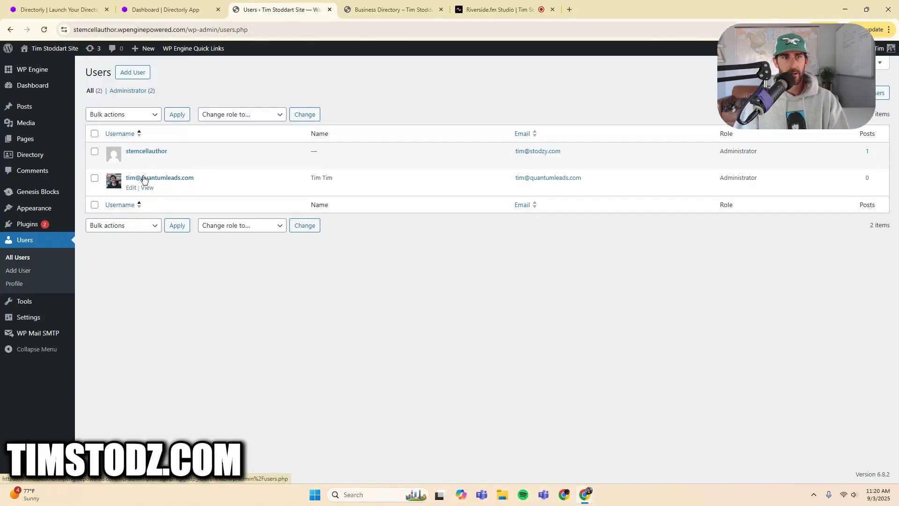
pyautogui.click(132, 188)
pyautogui.scroll(-7, 336, 291)
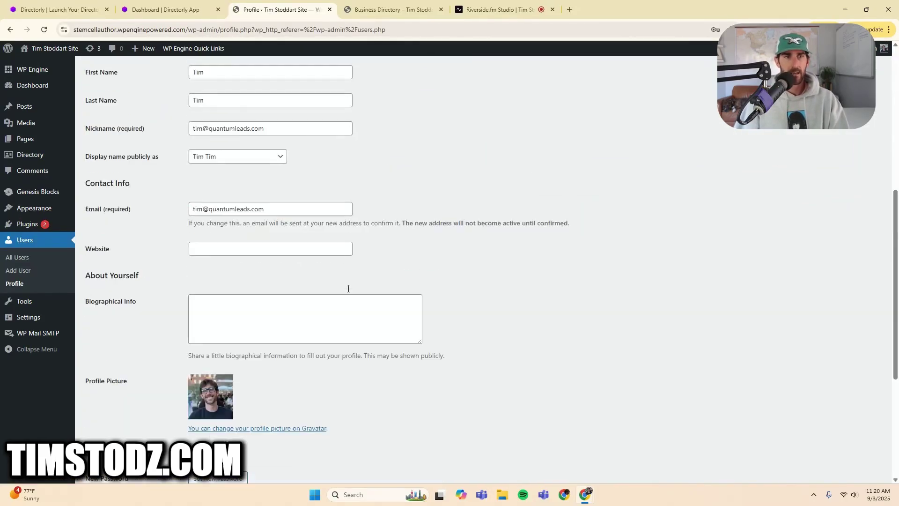
pyautogui.click(280, 131)
pyautogui.hotkey('ctrl', 'a')
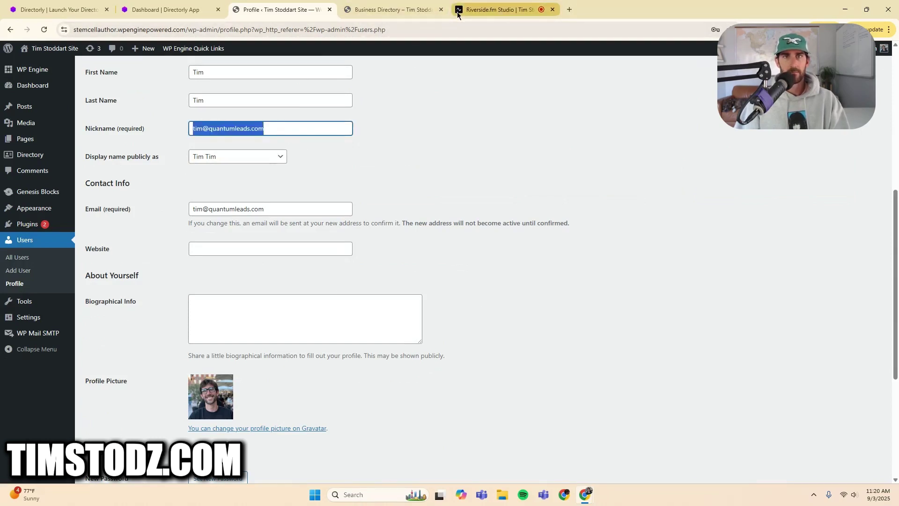
pyautogui.click(393, 9)
pyautogui.click(164, 9)
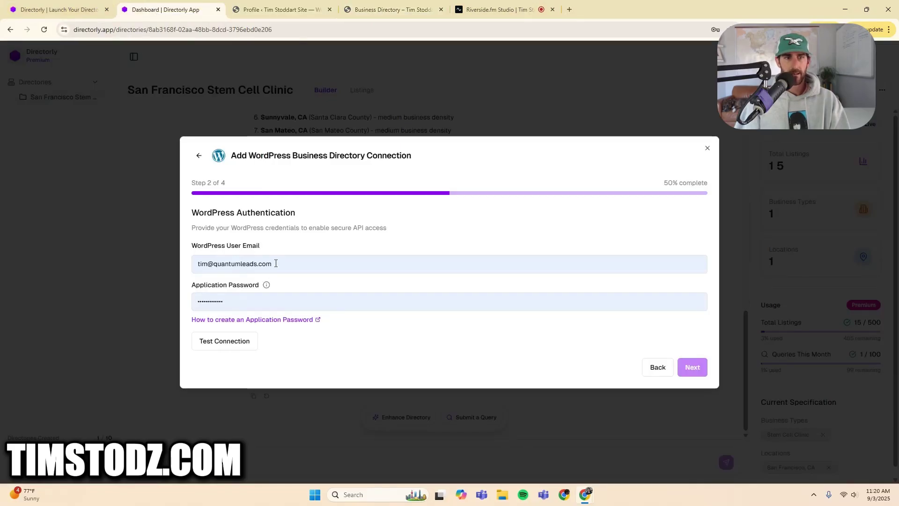
pyautogui.click(281, 263)
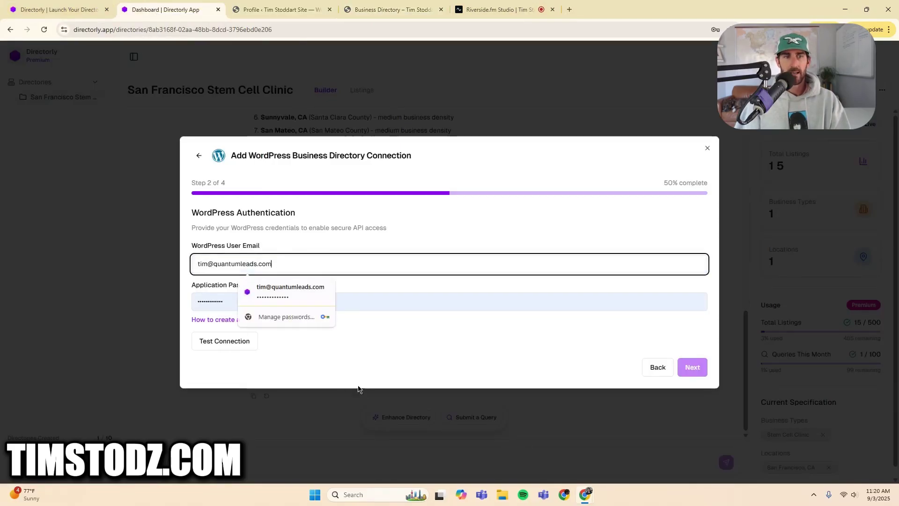
pyautogui.click(360, 383)
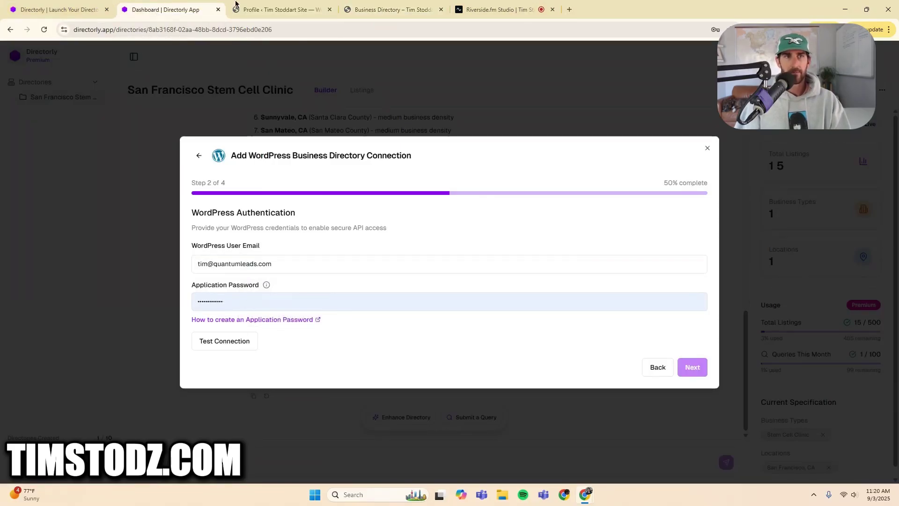
# Add an application password named 'Directorly', copy it, and update the profile.
pyautogui.click(293, 7)
pyautogui.scroll(-5, 254, 230)
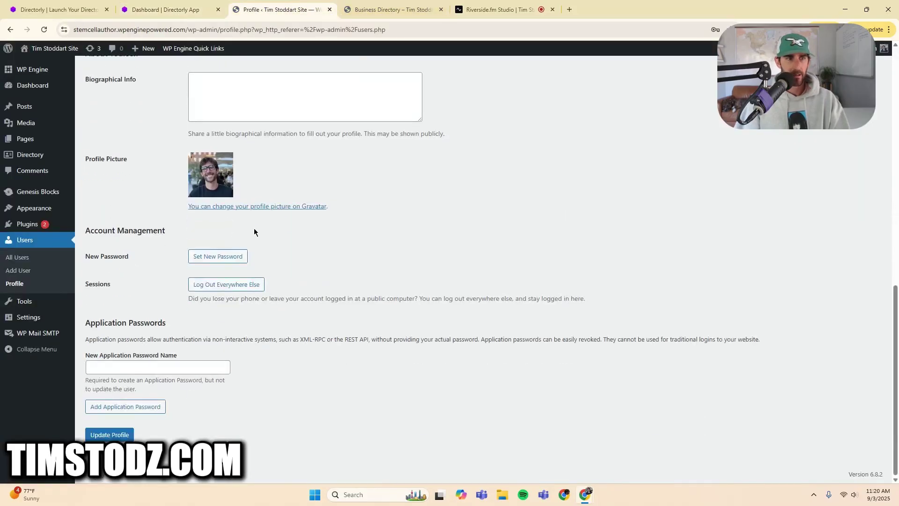
pyautogui.click(137, 364)
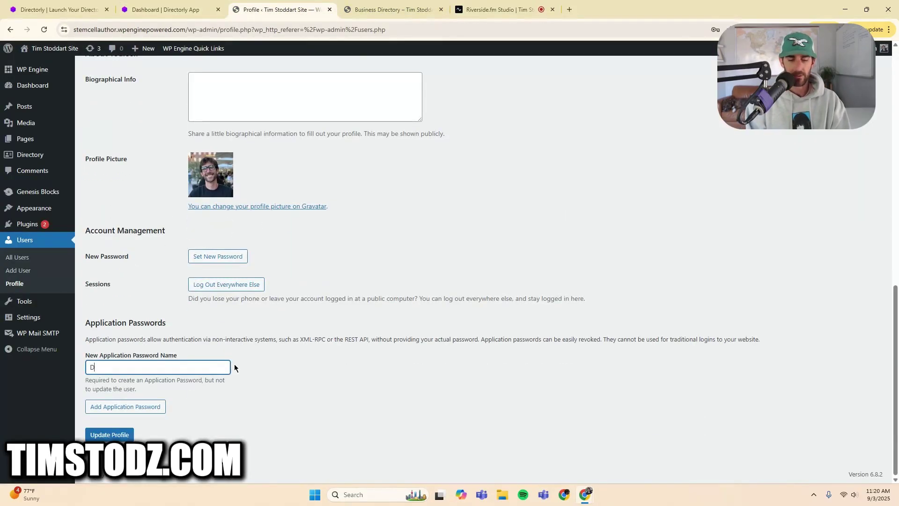
pyautogui.write('Directorly')
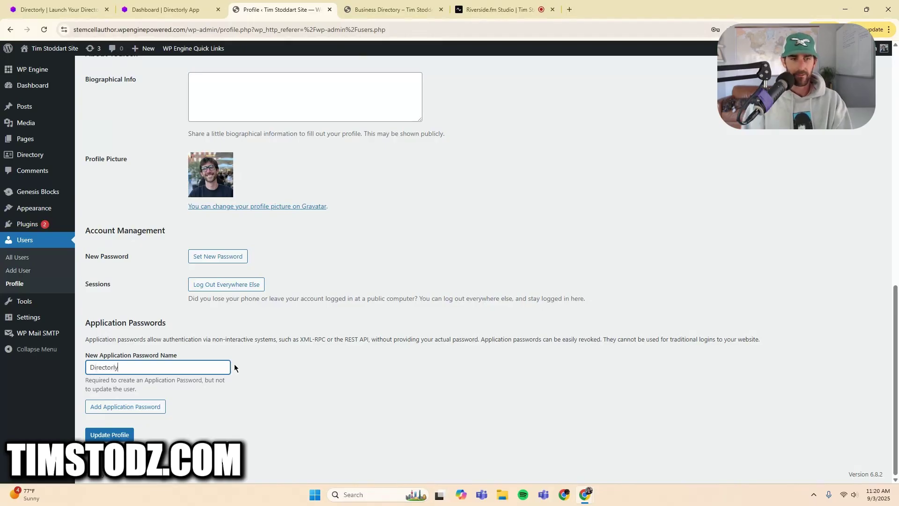
pyautogui.click(147, 411)
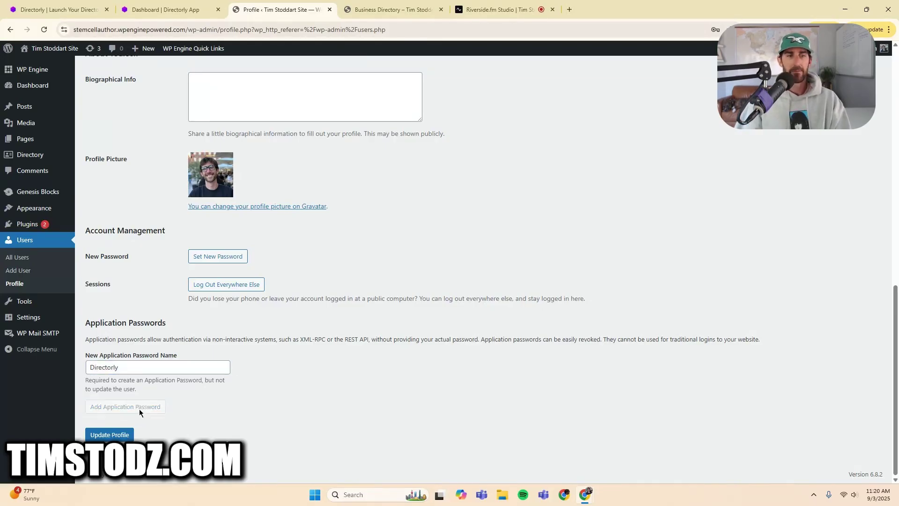
pyautogui.scroll(-3, 350, 387)
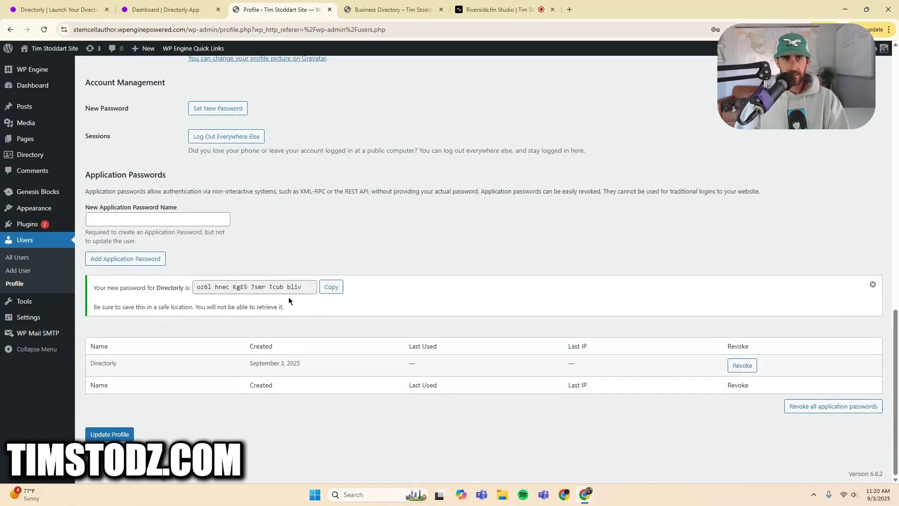
pyautogui.click(331, 287)
pyautogui.click(114, 434)
pyautogui.scroll(-14, 301, 408)
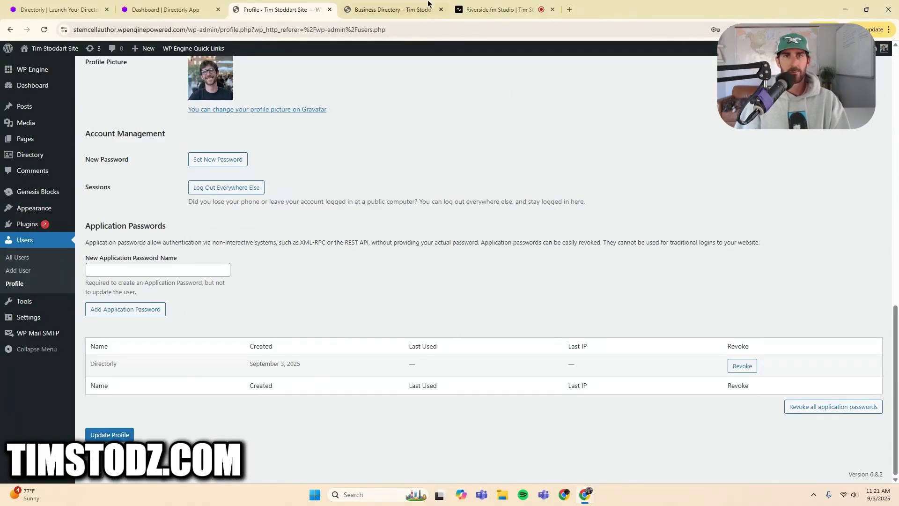
pyautogui.click(401, 7)
# Replace the old application password with the new one, test the connection, and advance to Step 3.
pyautogui.click(166, 9)
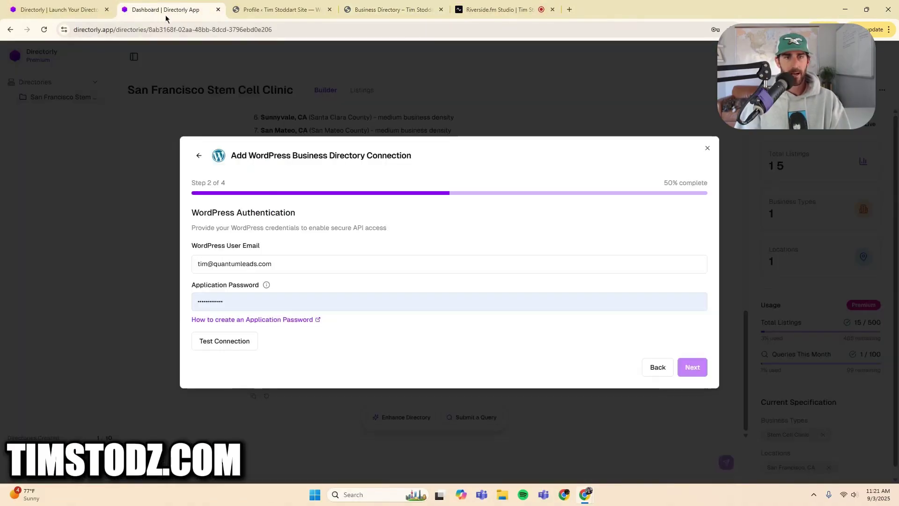
pyautogui.doubleClick(258, 300)
pyautogui.hotkey('ctrl', 'v')
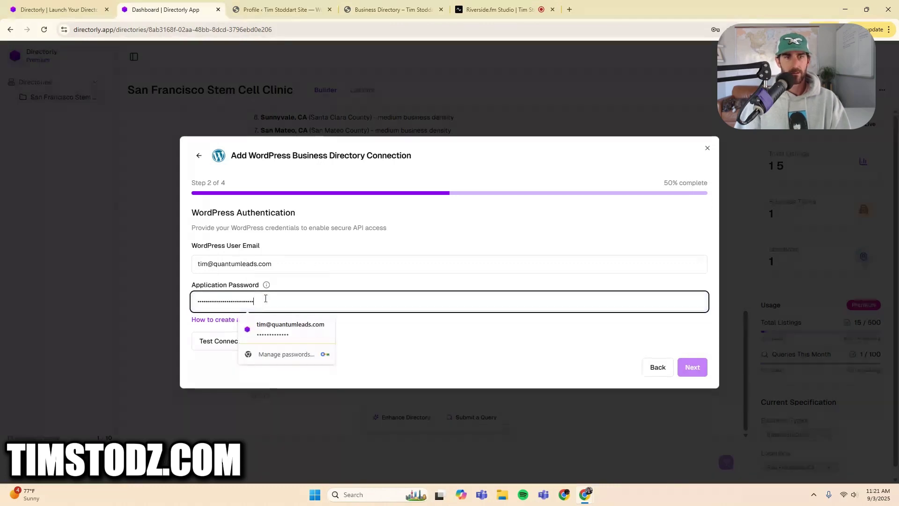
pyautogui.click(412, 372)
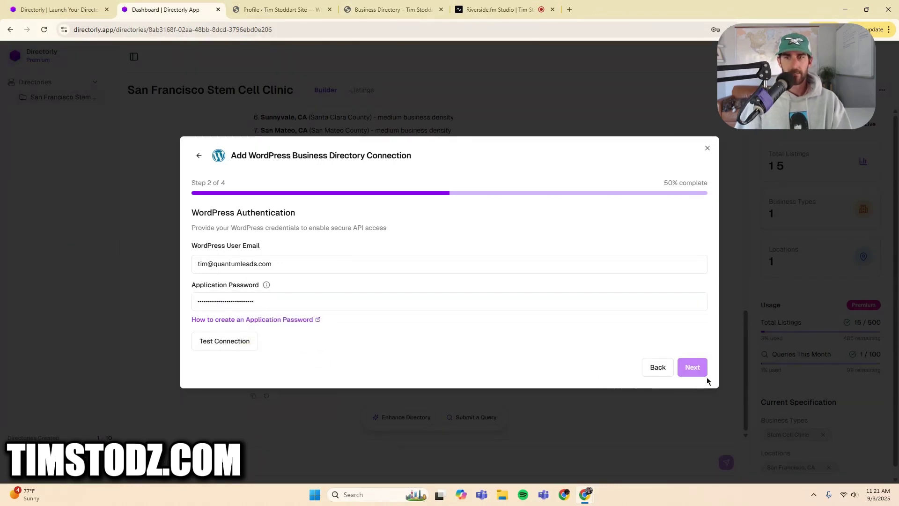
pyautogui.click(212, 340)
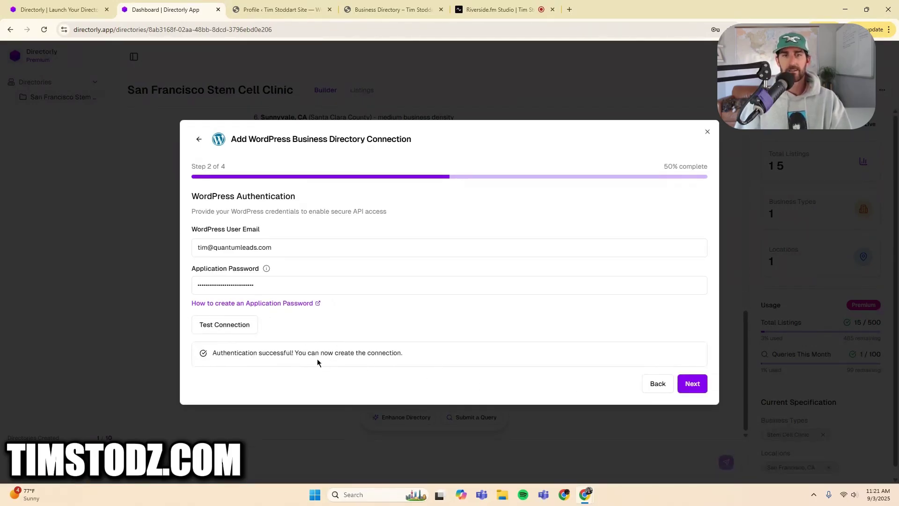
pyautogui.click(692, 386)
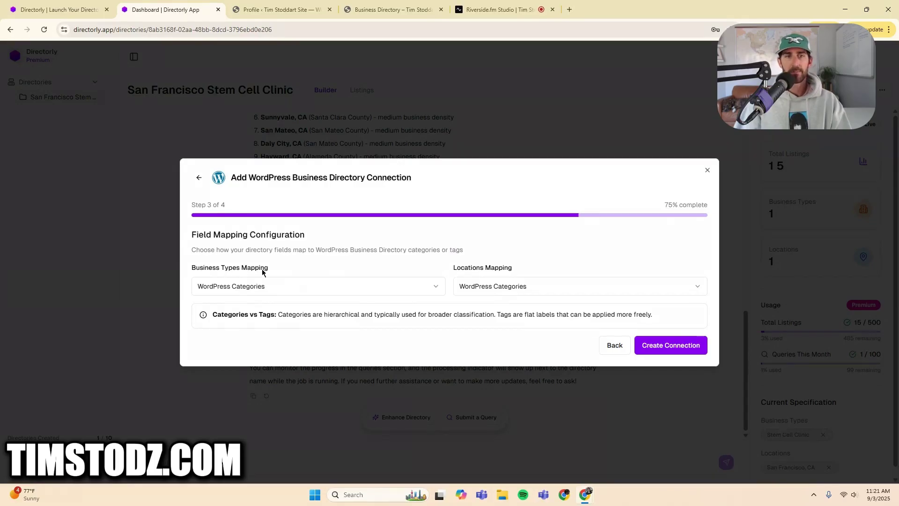
# Set Business Types Mapping to WordPress Tags and create the connection.
pyautogui.click(296, 294)
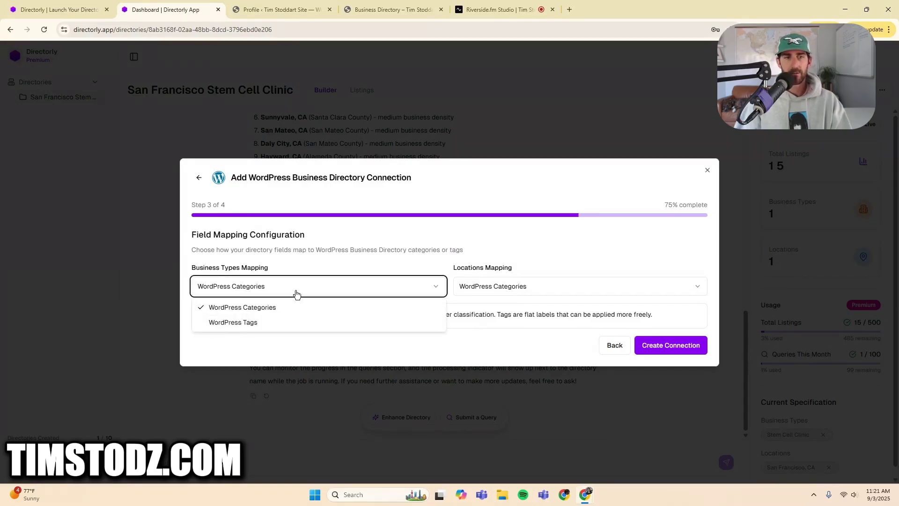
pyautogui.click(243, 323)
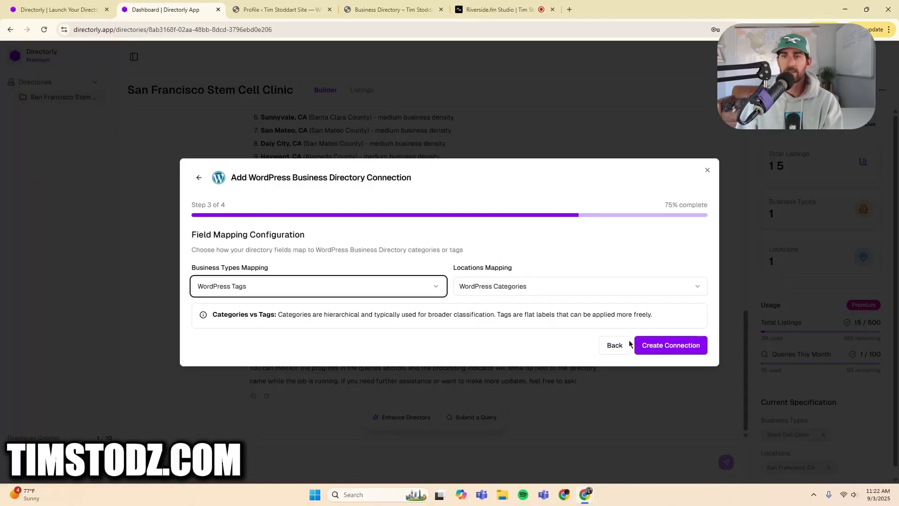
pyautogui.click(671, 350)
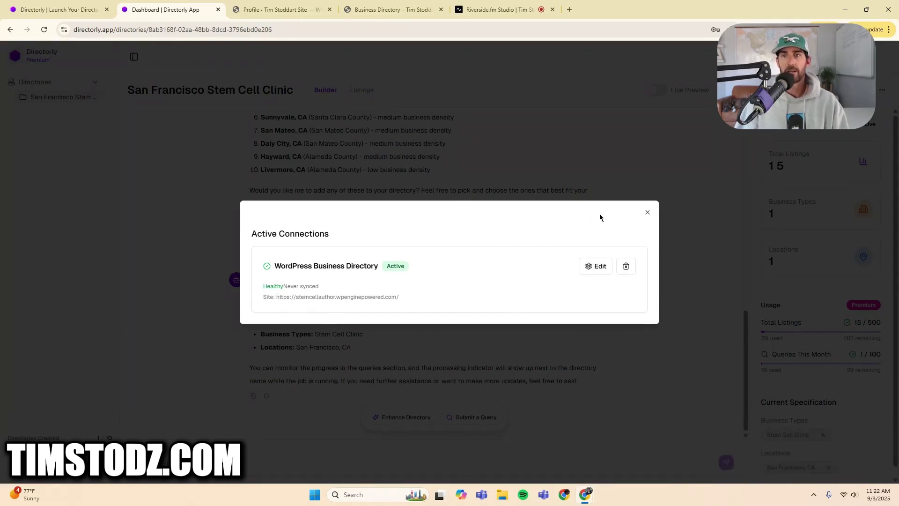
# Close the Active Connections summary and browse the collected San Francisco clinics on the Listings tab.
pyautogui.click(647, 216)
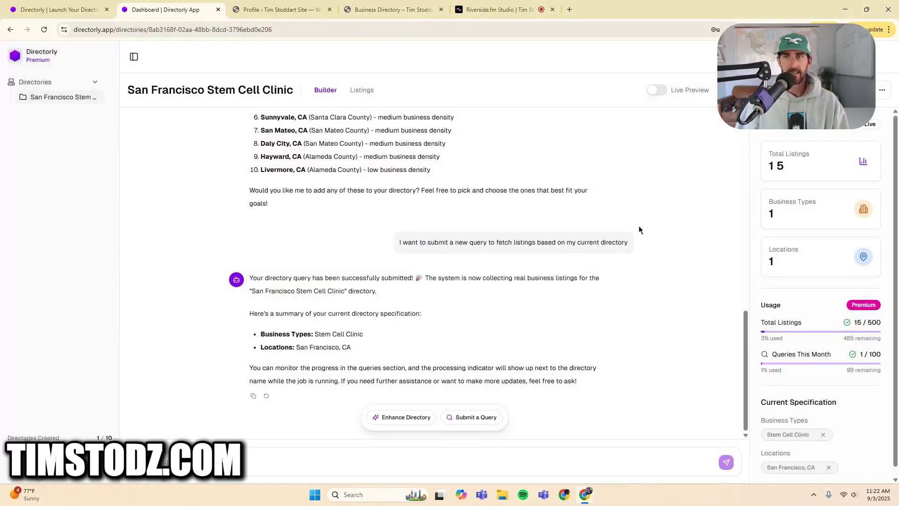
pyautogui.click(367, 90)
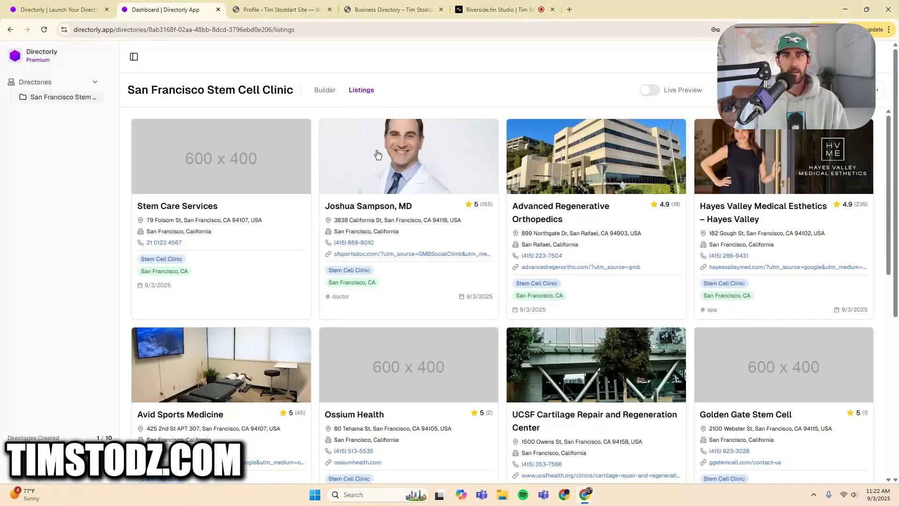
pyautogui.scroll(-10, 530, 235)
pyautogui.scroll(7, 630, 318)
pyautogui.scroll(4, 705, 322)
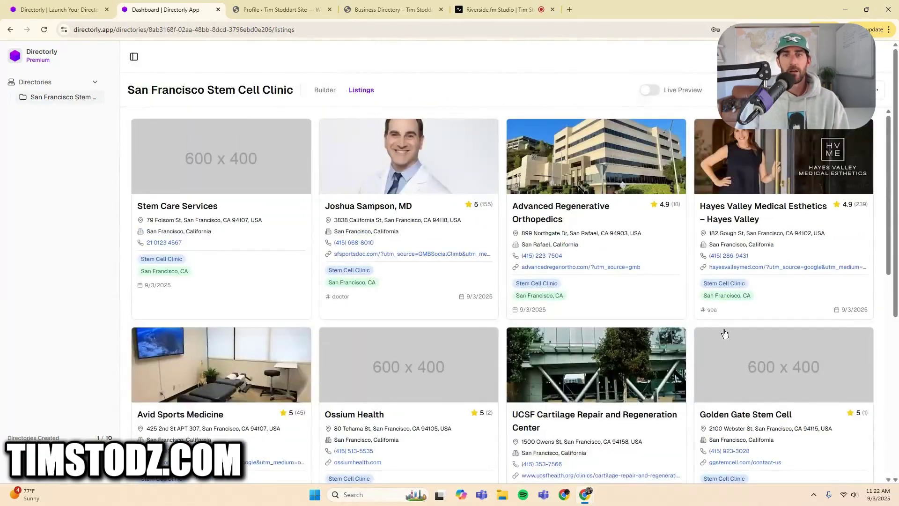
pyautogui.scroll(-7, 734, 201)
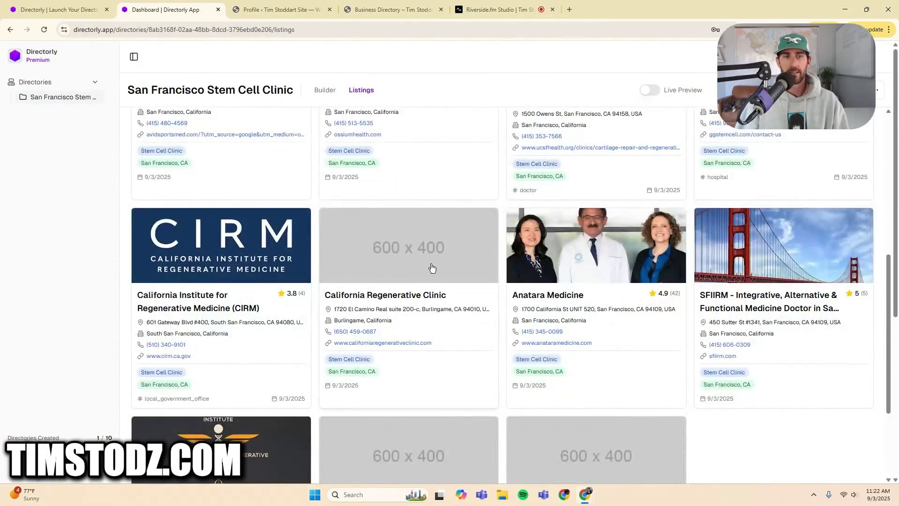
pyautogui.scroll(-3, 431, 267)
pyautogui.scroll(10, 473, 342)
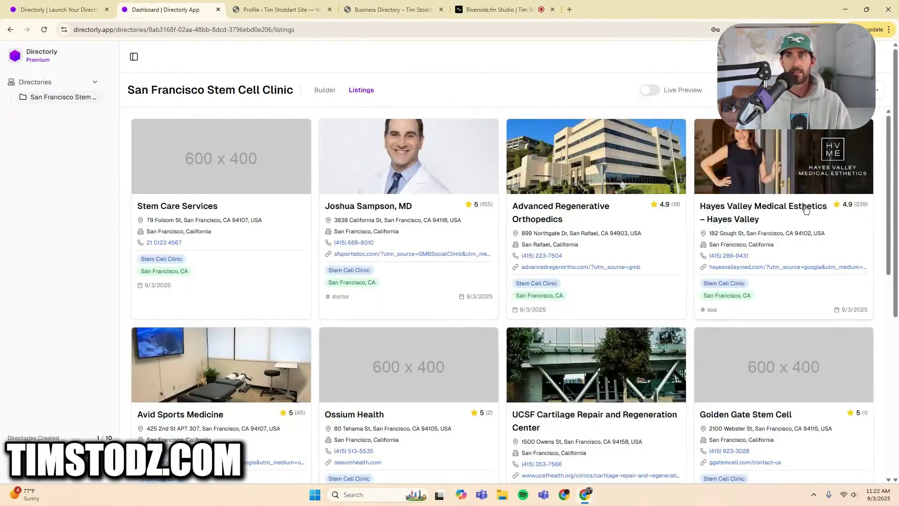
# Preview the directory live, filtered to Stem Cell Clinic, then close the preview.
pyautogui.click(650, 90)
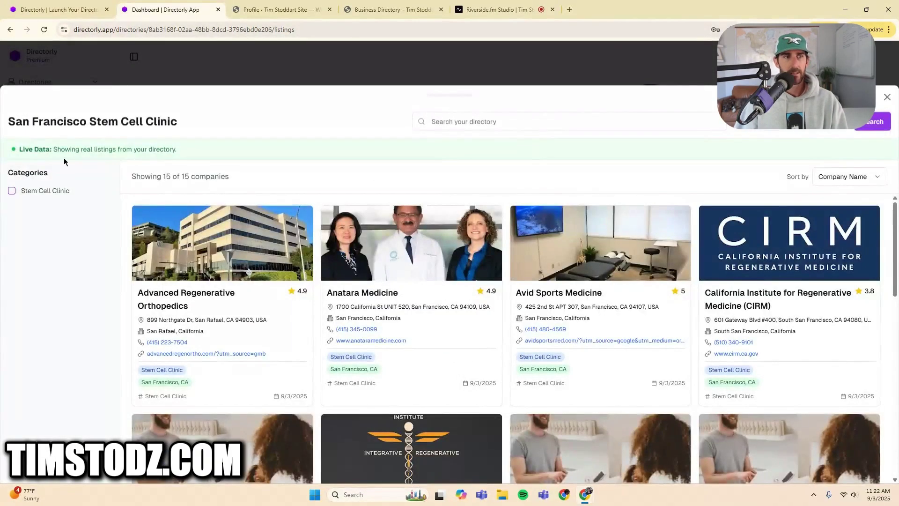
pyautogui.click(45, 191)
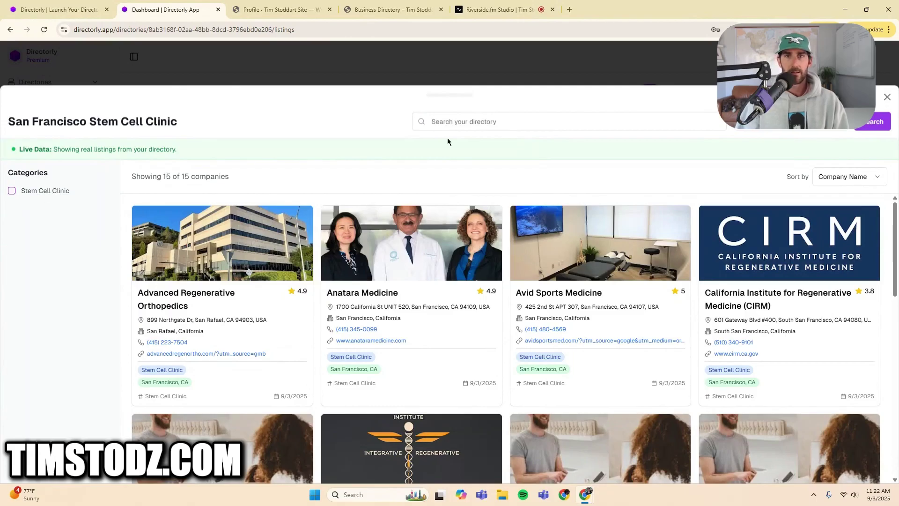
pyautogui.press('Escape')
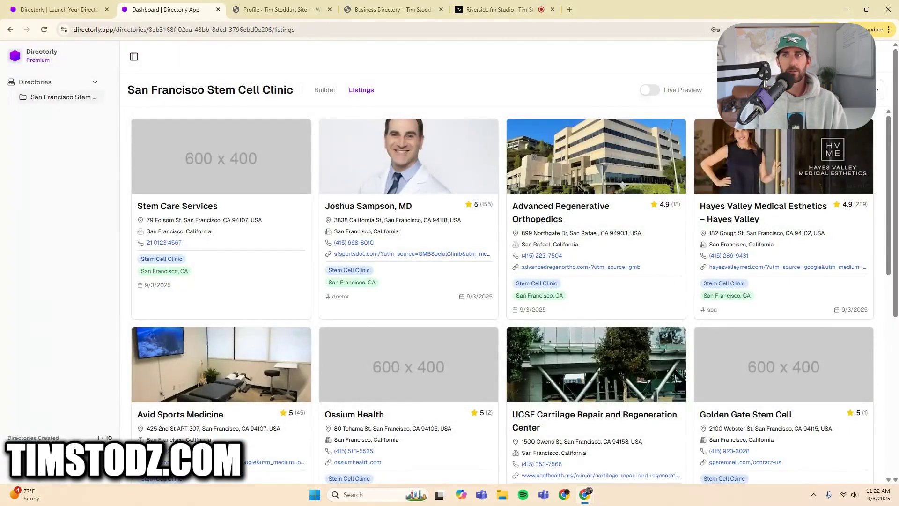
pyautogui.click(324, 90)
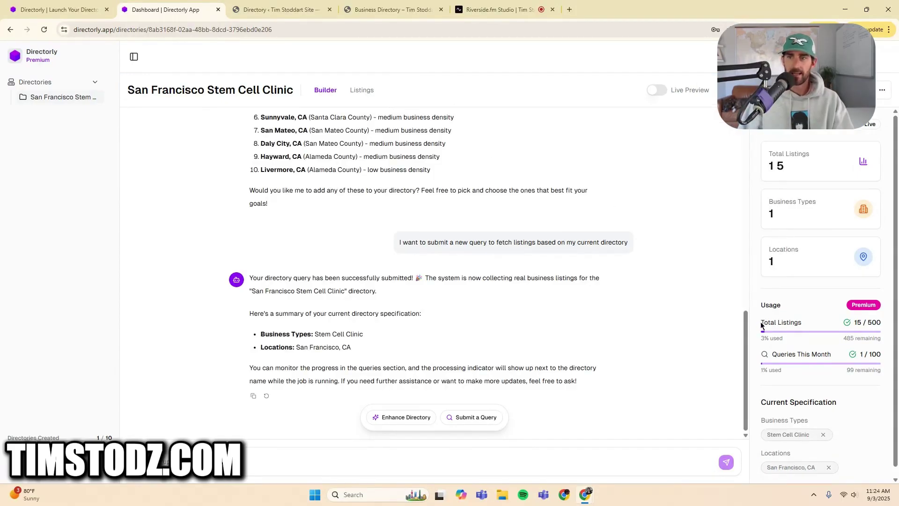
pyautogui.moveTo(761, 325); pyautogui.dragTo(789, 320)
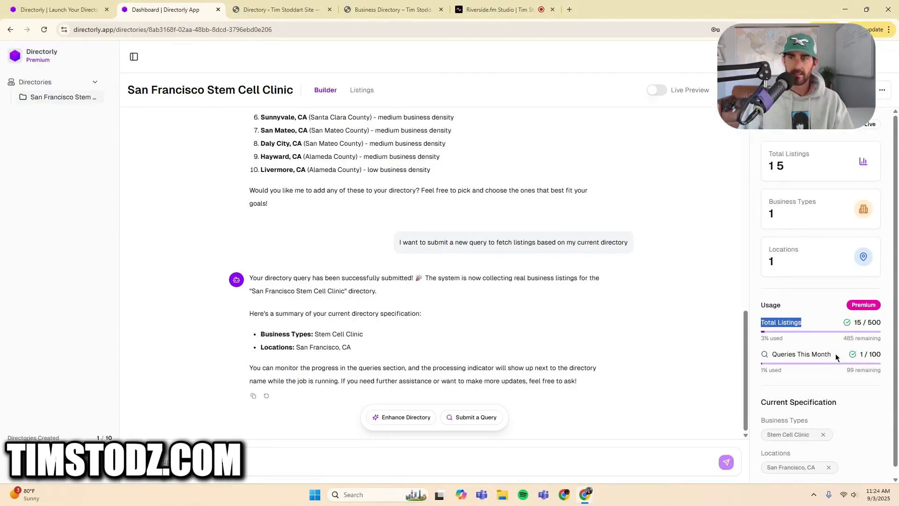
pyautogui.moveTo(832, 355); pyautogui.dragTo(773, 358)
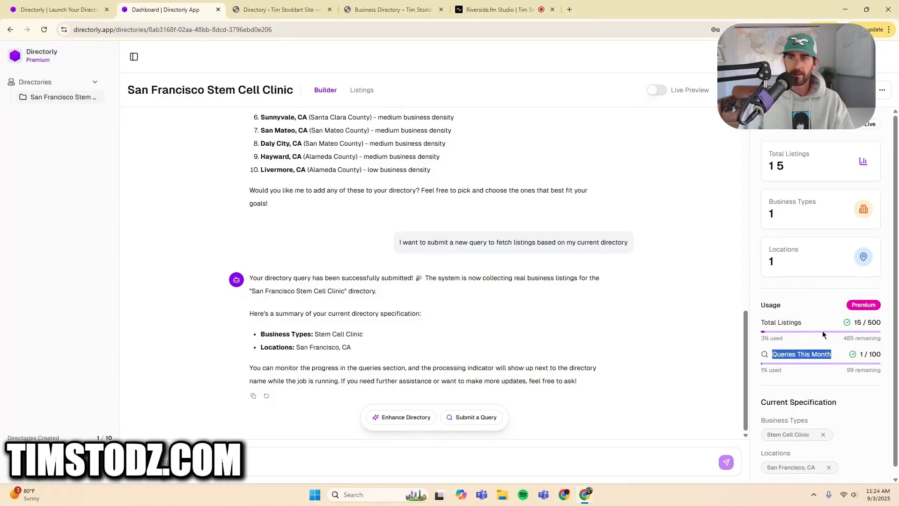
pyautogui.click(271, 9)
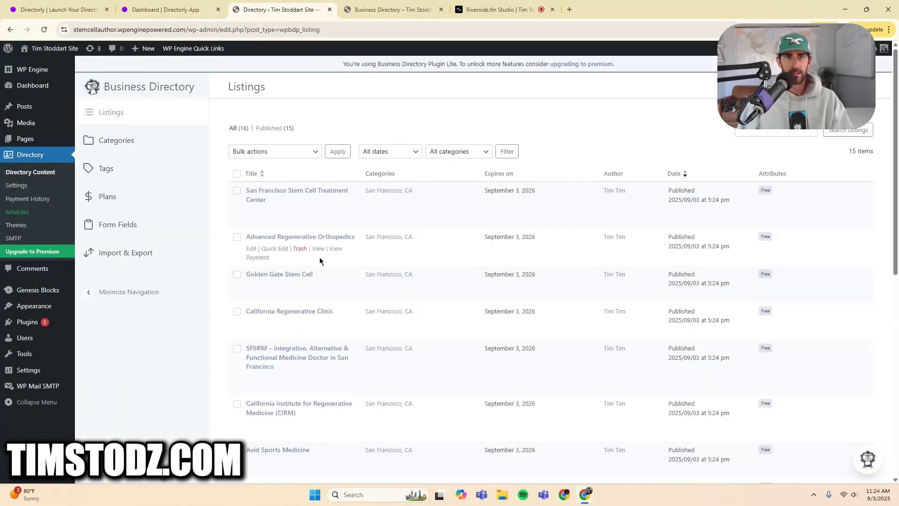
# Reload the public Business Directory page to show the San Francisco, CA category with 15 listings.
pyautogui.scroll(-5, 479, 282)
pyautogui.scroll(5, 411, 189)
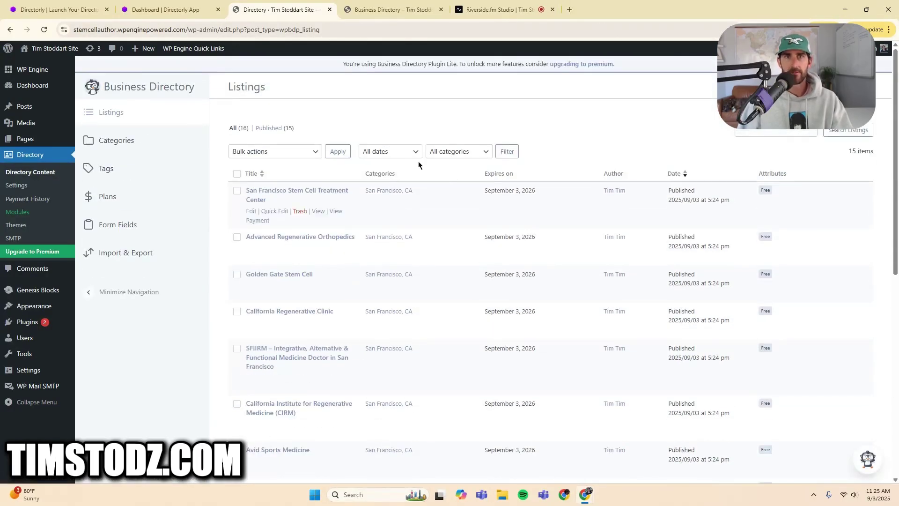
pyautogui.click(377, 13)
pyautogui.click(269, 31)
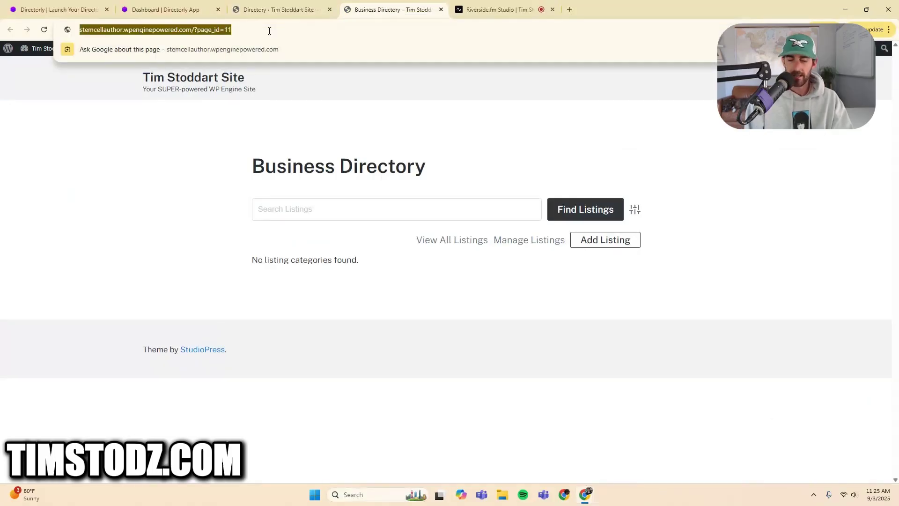
pyautogui.press('Return')
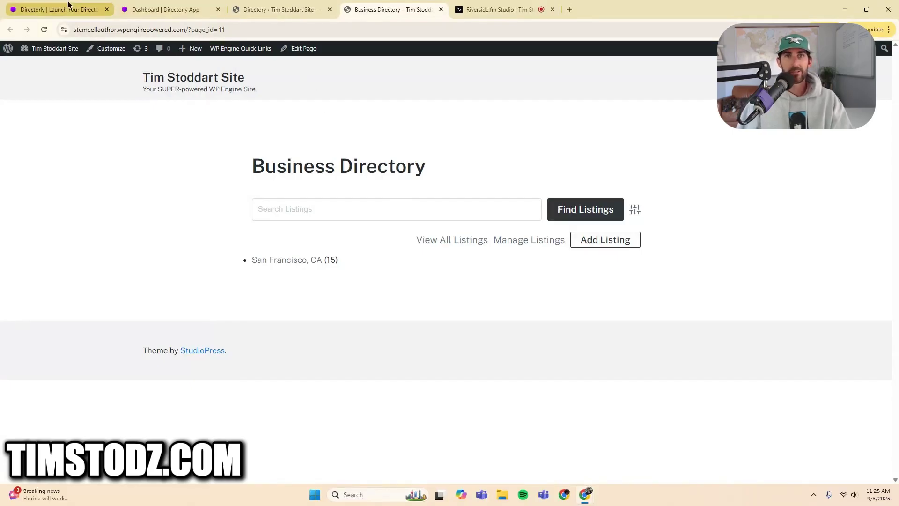
# Ask the builder for a San Diego, CA category with the same business type and submit a new query.
pyautogui.moveTo(68, 7)
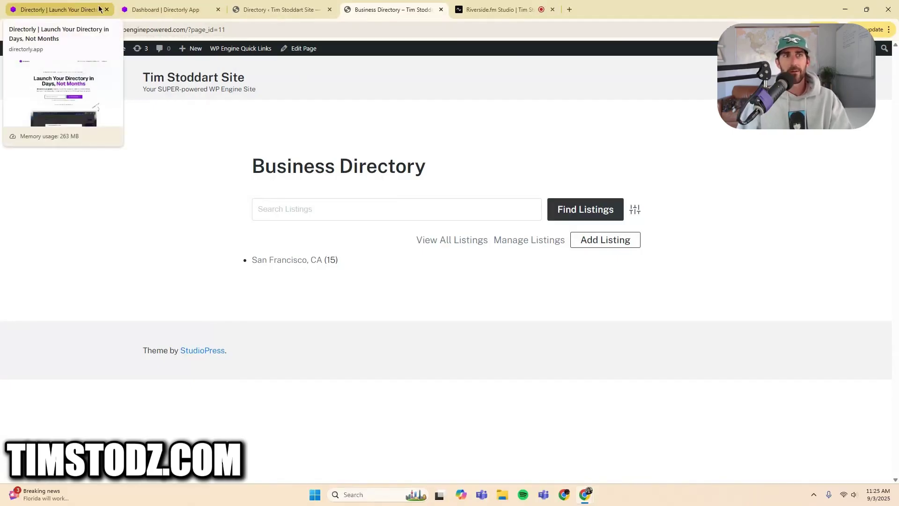
pyautogui.click(145, 10)
pyautogui.click(309, 456)
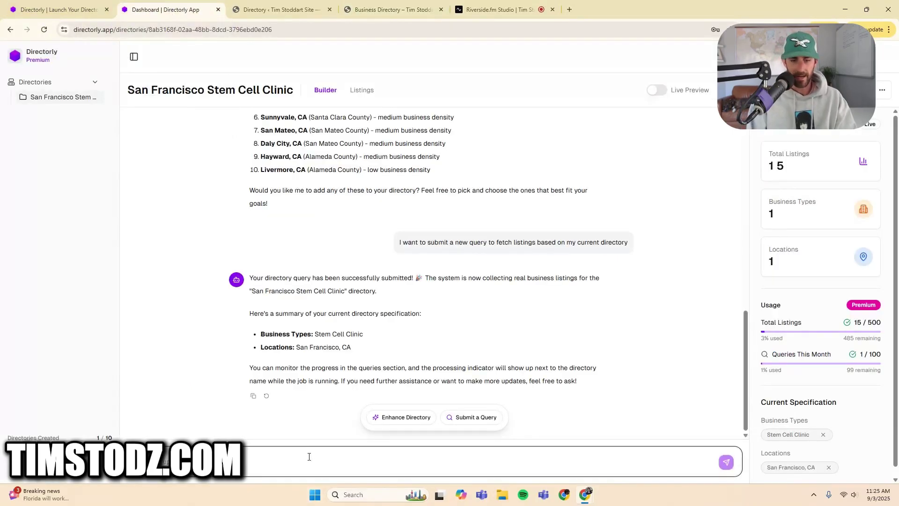
pyautogui.write('I')
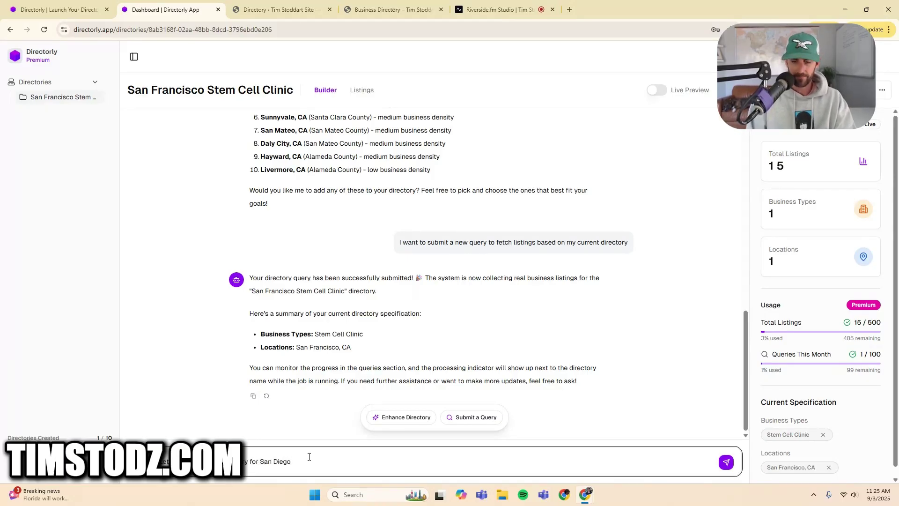
pyautogui.press('Return')
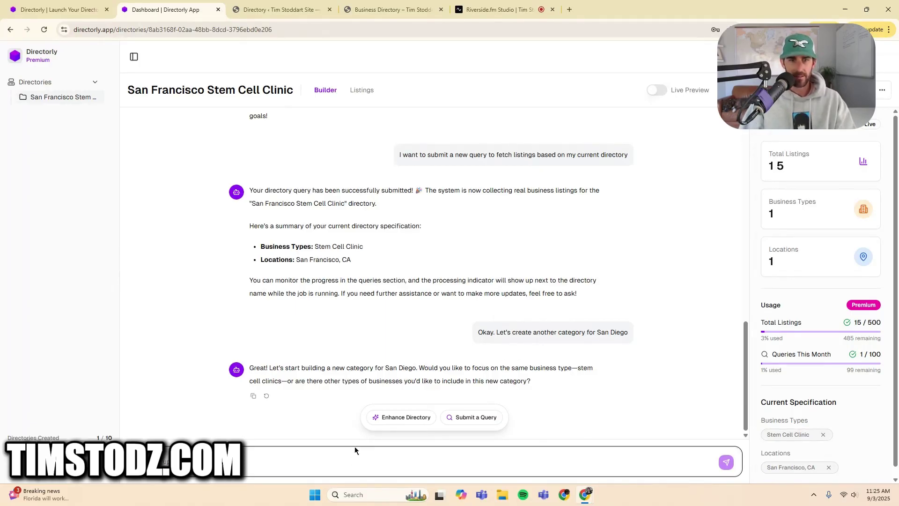
pyautogui.write('Y')
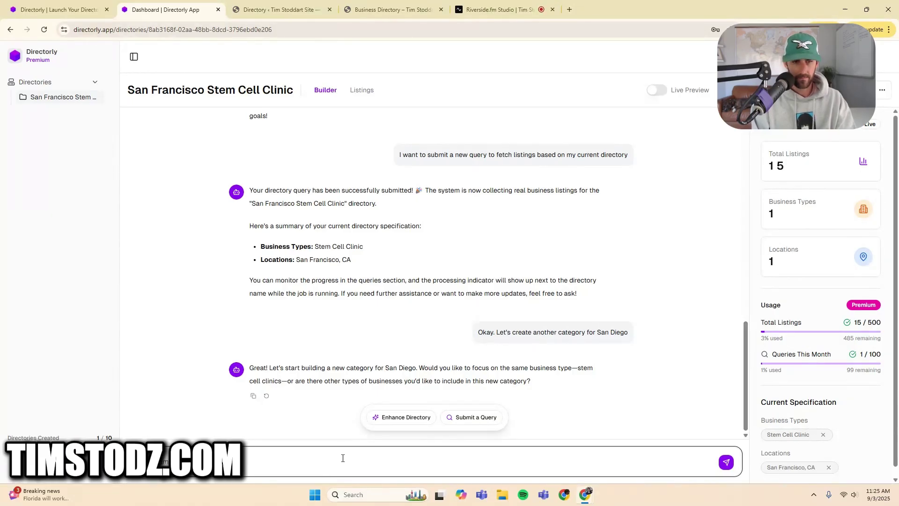
pyautogui.press('Return')
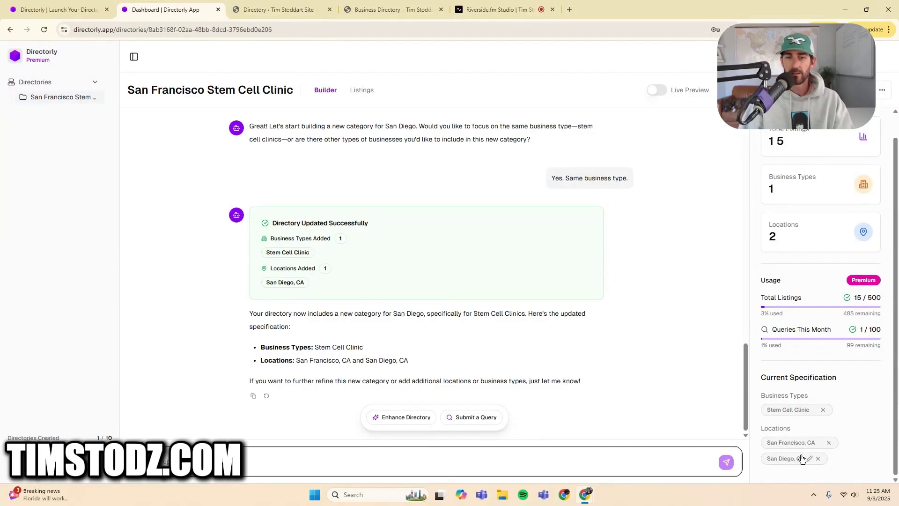
pyautogui.click(476, 417)
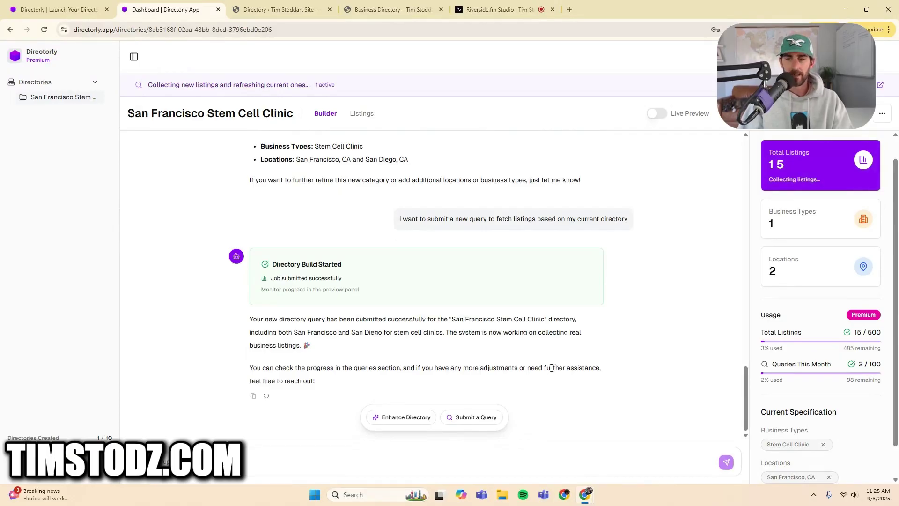
pyautogui.moveTo(148, 84); pyautogui.dragTo(310, 94)
# Check the query progress, then sync the 65 collected listings to WordPress.
pyautogui.click(570, 255)
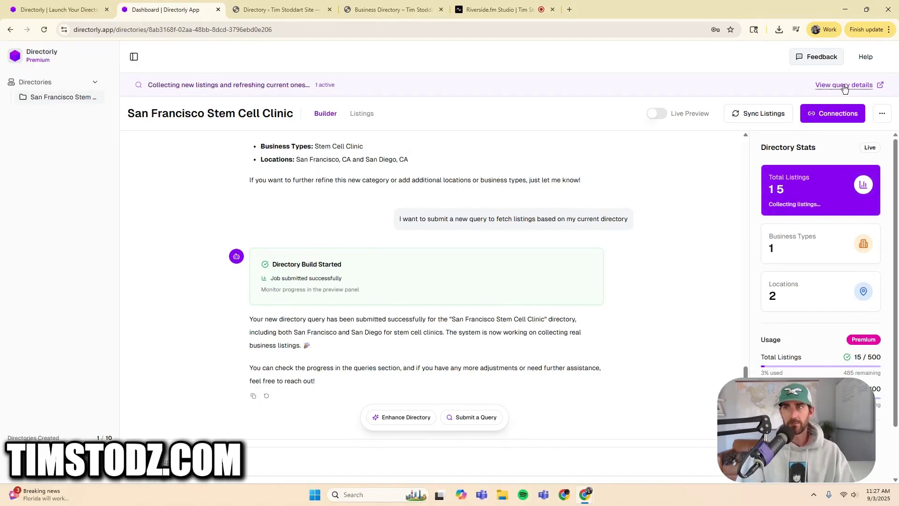
pyautogui.click(871, 86)
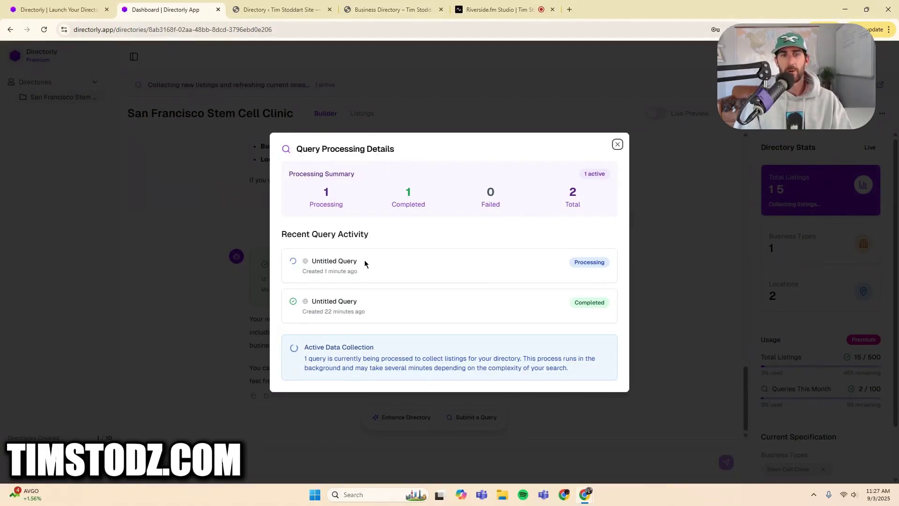
pyautogui.moveTo(362, 262); pyautogui.dragTo(312, 267)
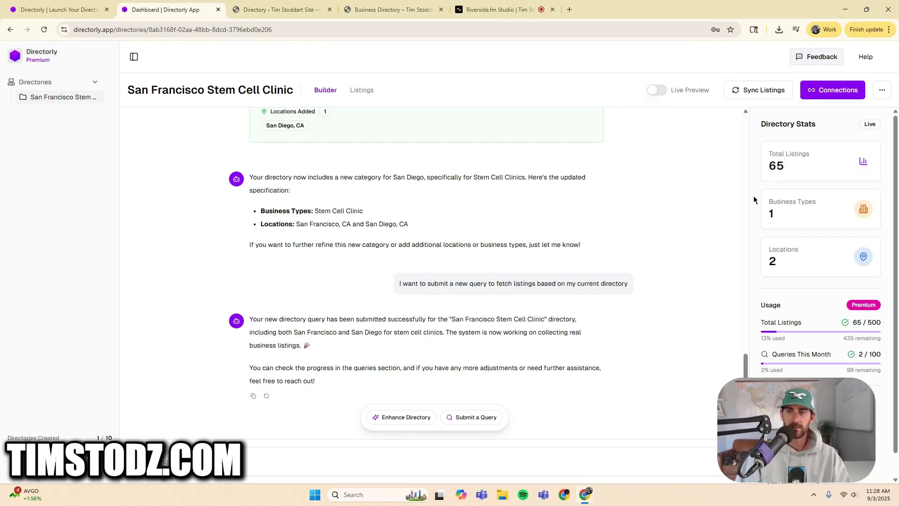
pyautogui.click(753, 92)
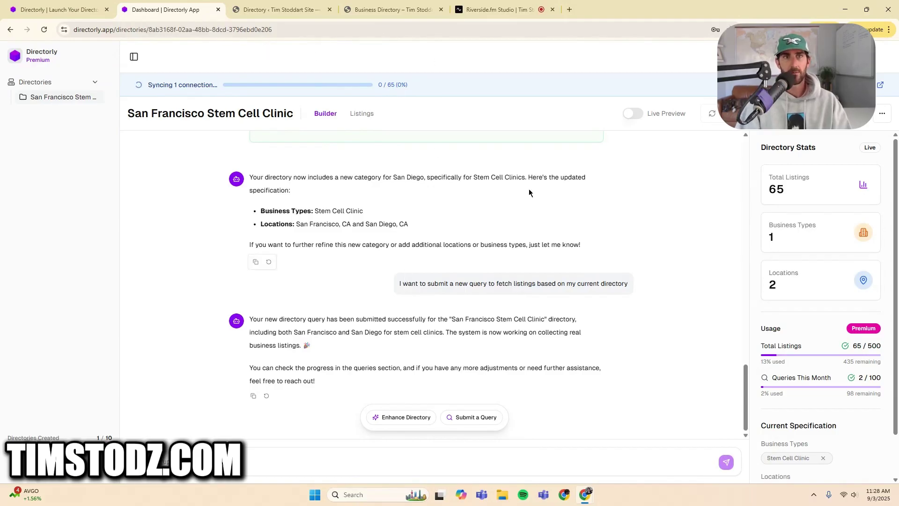
pyautogui.scroll(-1, 794, 422)
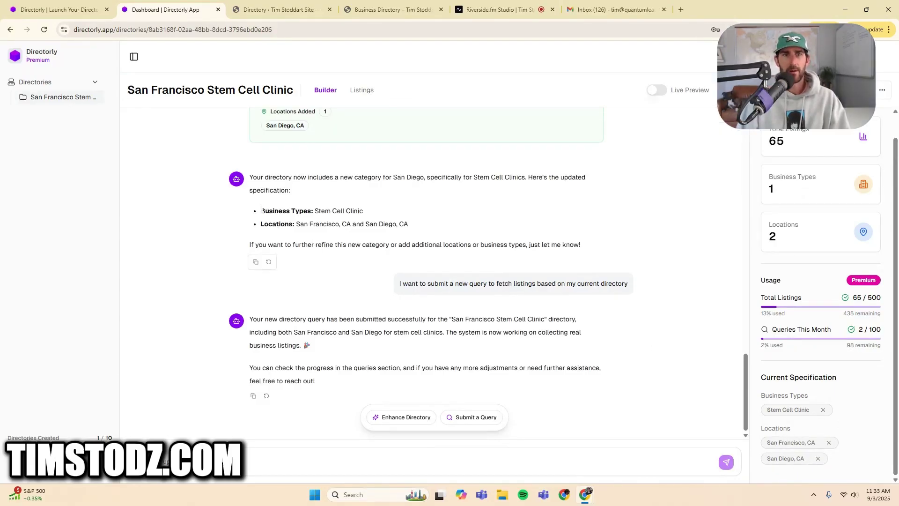
pyautogui.moveTo(261, 211); pyautogui.dragTo(417, 231)
pyautogui.click(421, 243)
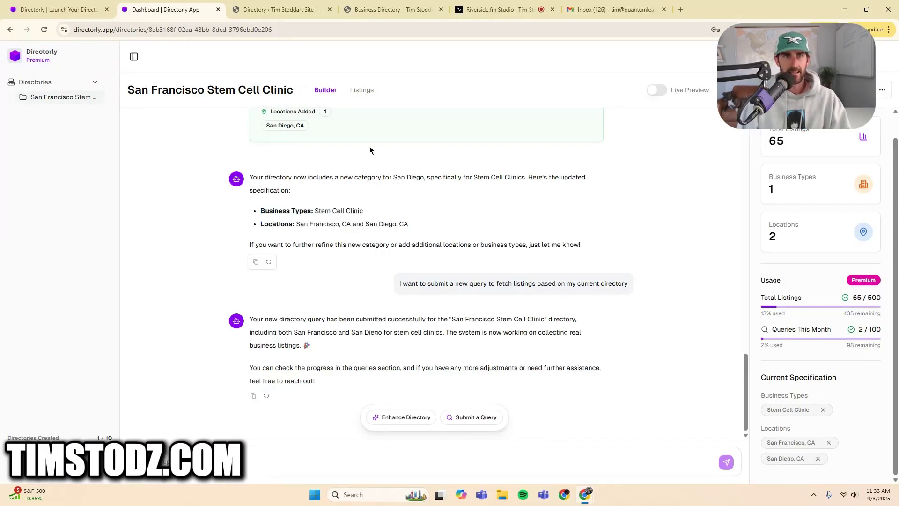
# Reload the WordPress admin Listings page to show 65 published listings, including San Diego clinics.
pyautogui.click(283, 16)
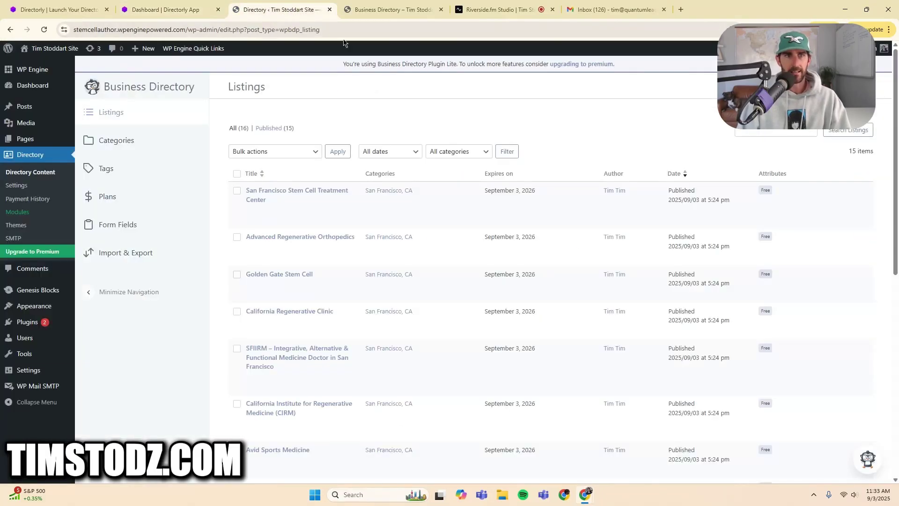
pyautogui.click(138, 32)
pyautogui.press('Return')
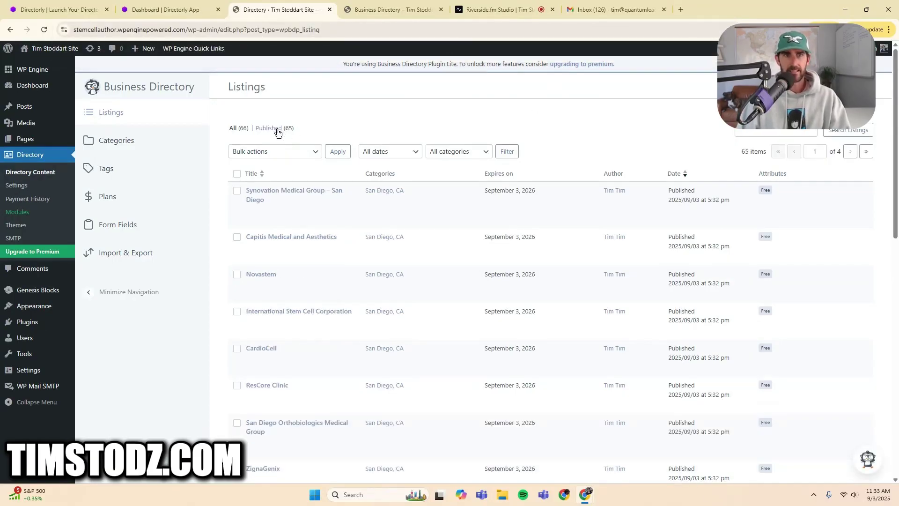
# Reload the public Business Directory page so both city categories appear.
pyautogui.click(394, 5)
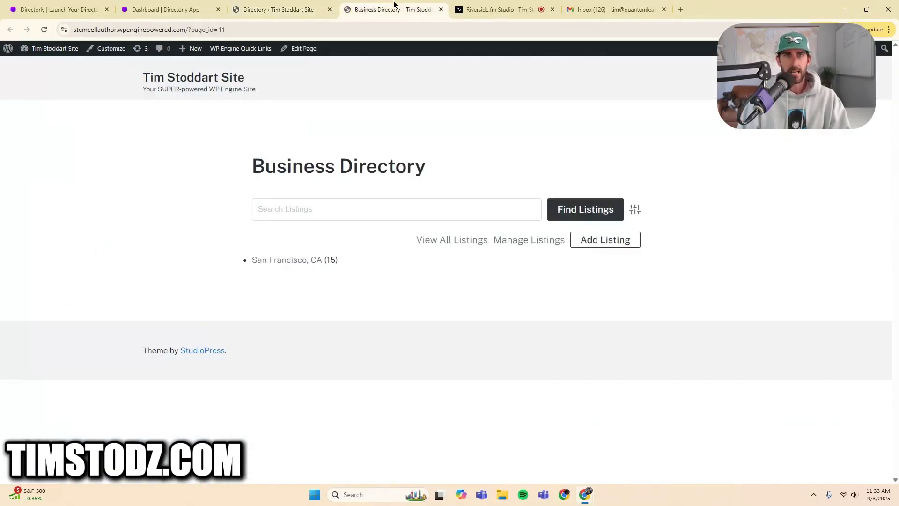
pyautogui.click(324, 29)
pyautogui.press('Return')
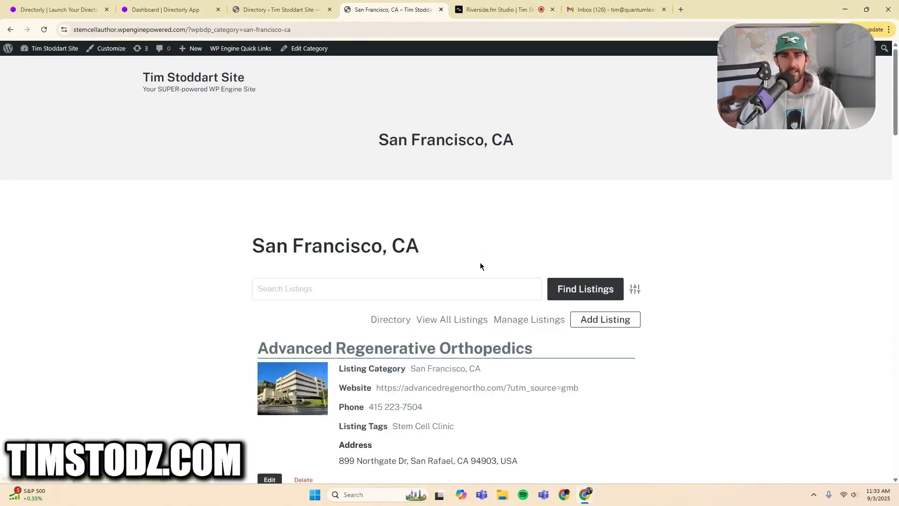
pyautogui.scroll(-6, 647, 266)
pyautogui.scroll(-7, 409, 229)
pyautogui.scroll(2, 468, 245)
# View the CIRM and Anatara Medicine listing pages, returning to the San Francisco, CA category.
pyautogui.click(407, 276)
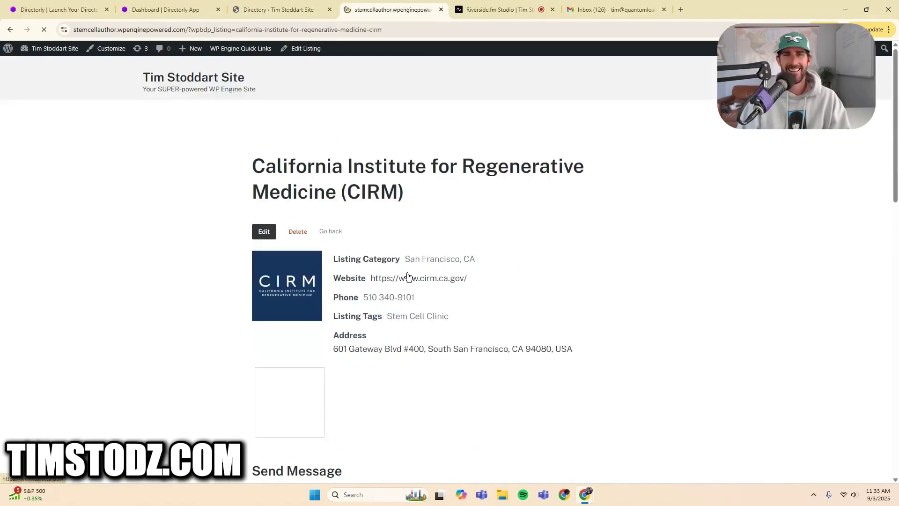
pyautogui.scroll(-6, 702, 275)
pyautogui.scroll(6, 707, 279)
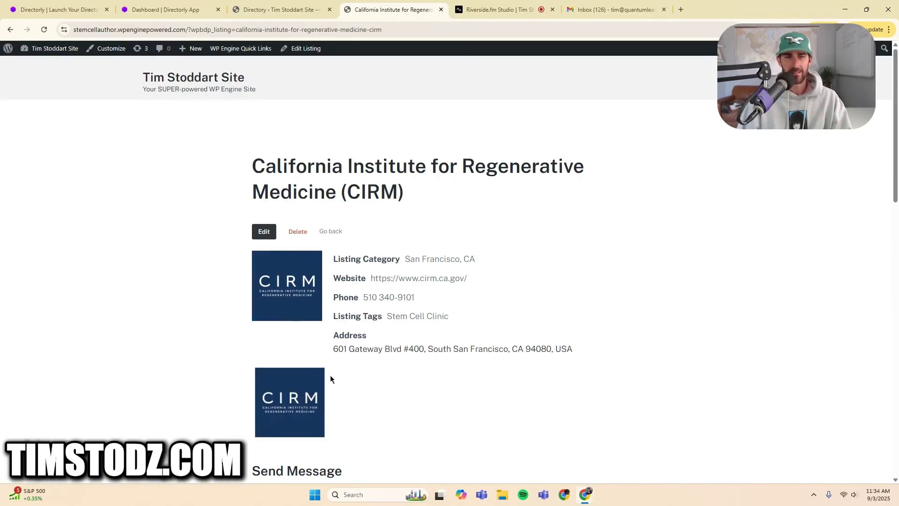
pyautogui.click(10, 31)
pyautogui.scroll(8, 150, 141)
pyautogui.click(333, 332)
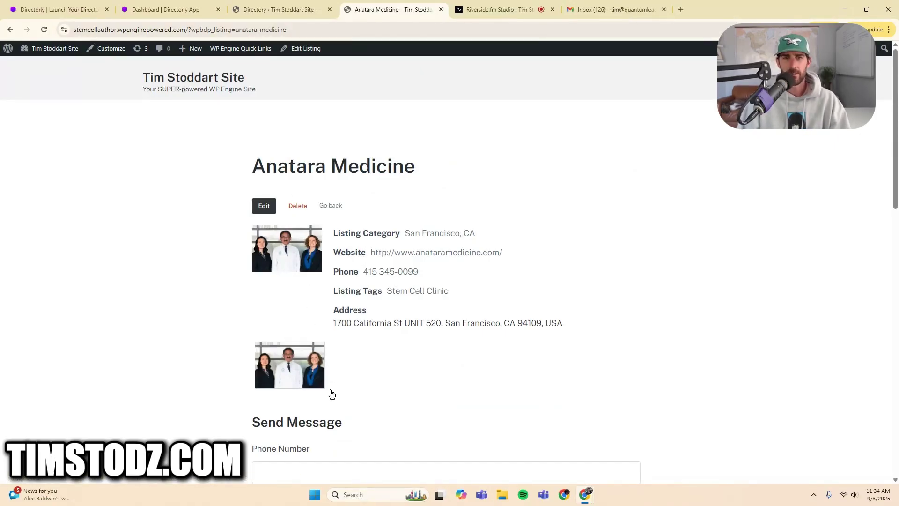
pyautogui.click(10, 30)
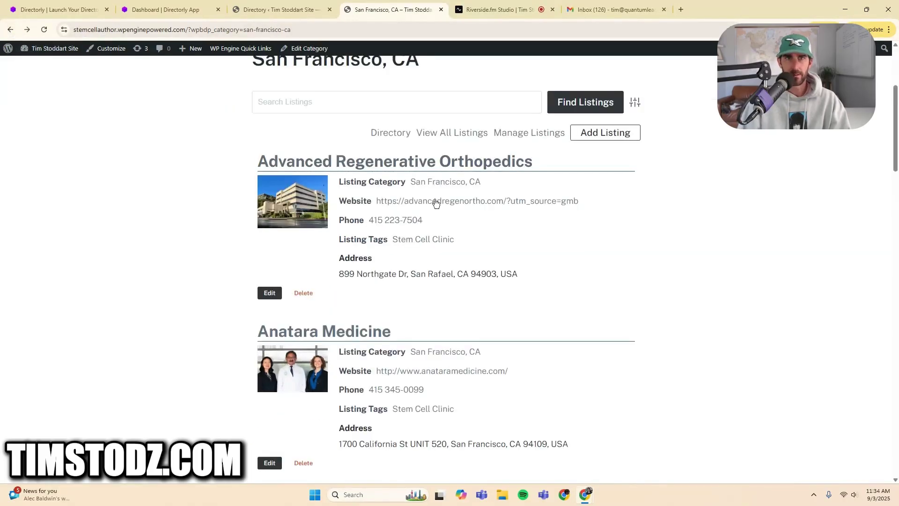
pyautogui.scroll(4, 418, 163)
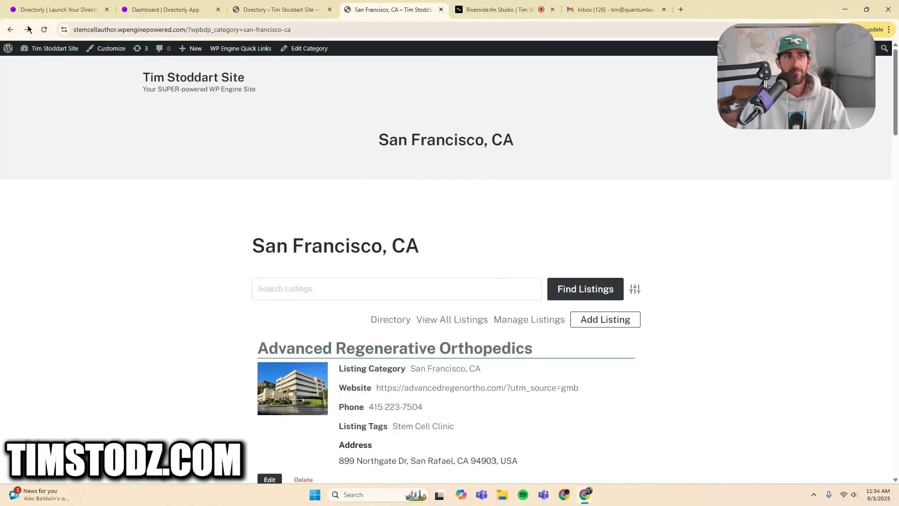
# Go back to the Business Directory page listing San Diego, CA (49) and San Francisco, CA (16).
pyautogui.click(10, 29)
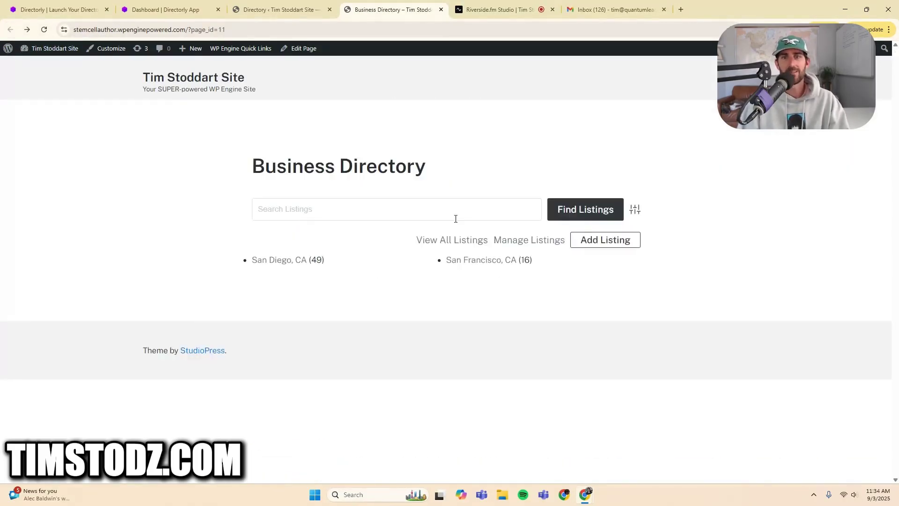